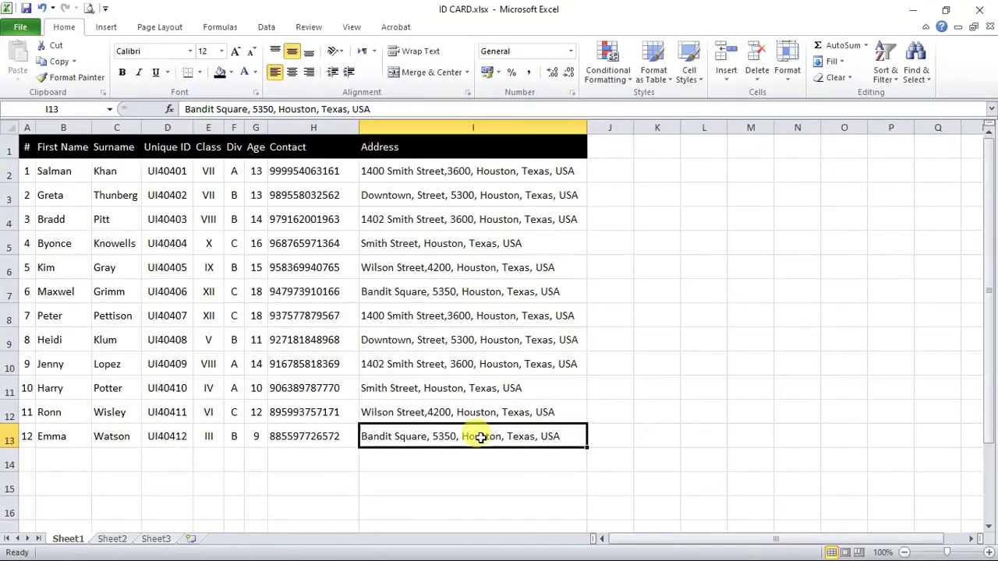
{"action": "left_click_drag", "start_coordinate": [480, 437], "coordinate": [26, 146]}
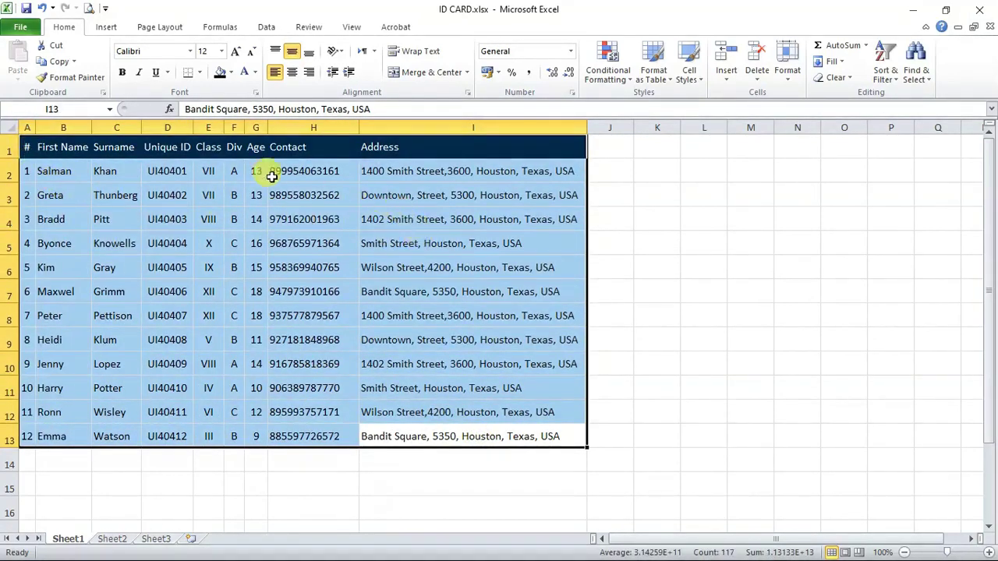
{"action": "left_click", "coordinate": [46, 173]}
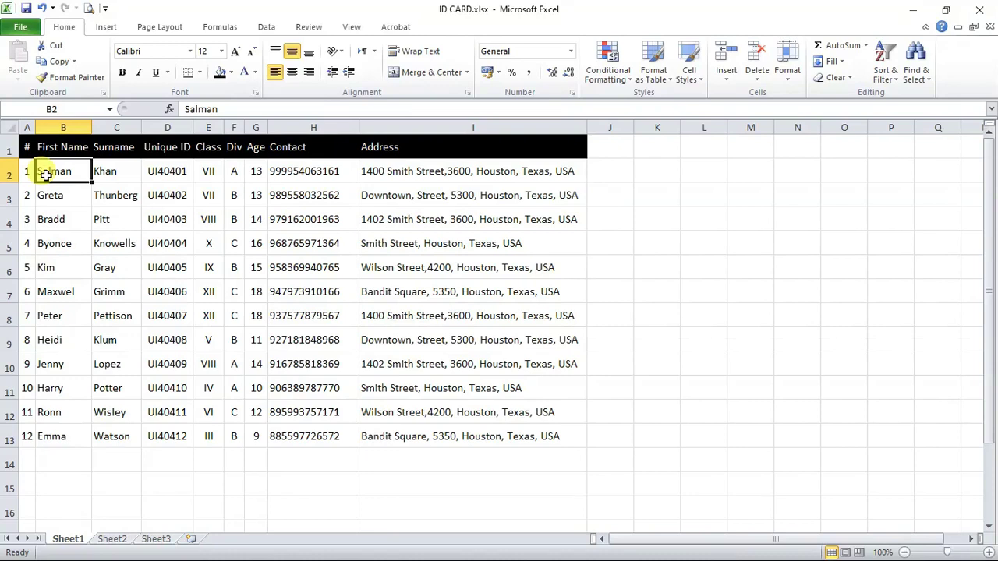
{"action": "key", "text": "Right"}
{"action": "key", "text": "Right"}
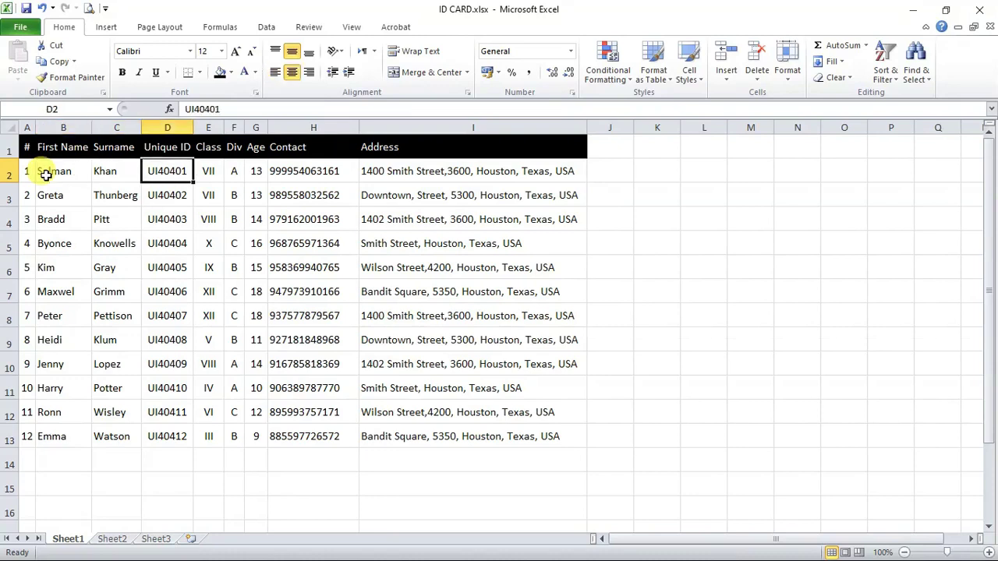
{"action": "key", "text": "Right"}
{"action": "key", "text": "Right"}
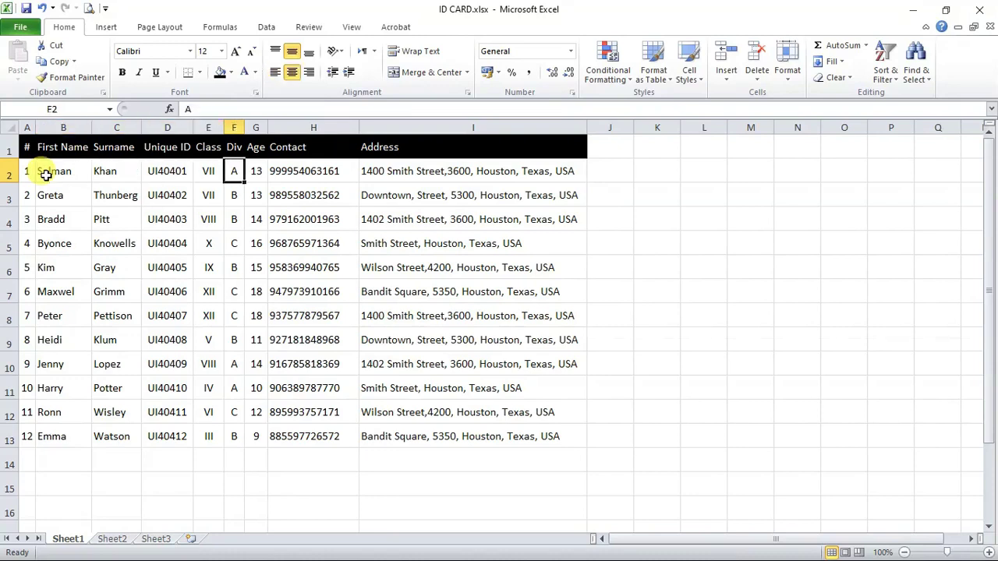
{"action": "key", "text": "Right"}
{"action": "key", "text": "Right"}
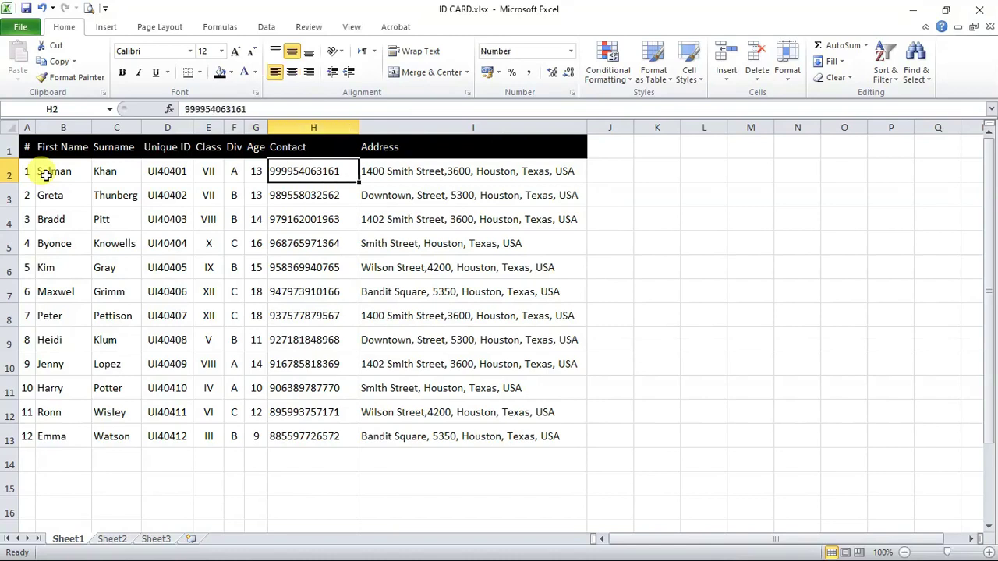
{"action": "key", "text": "Right"}
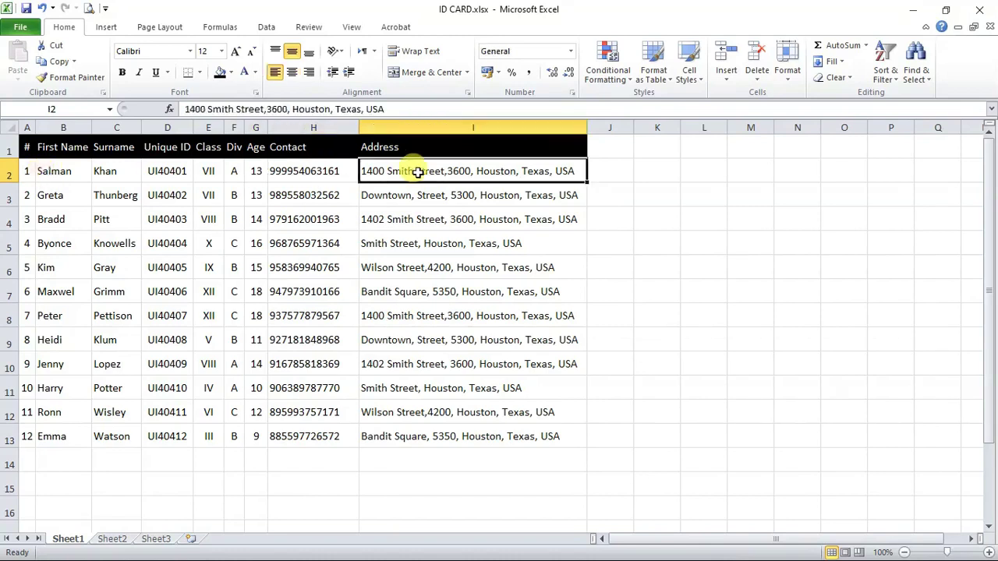
{"action": "key", "text": "Right"}
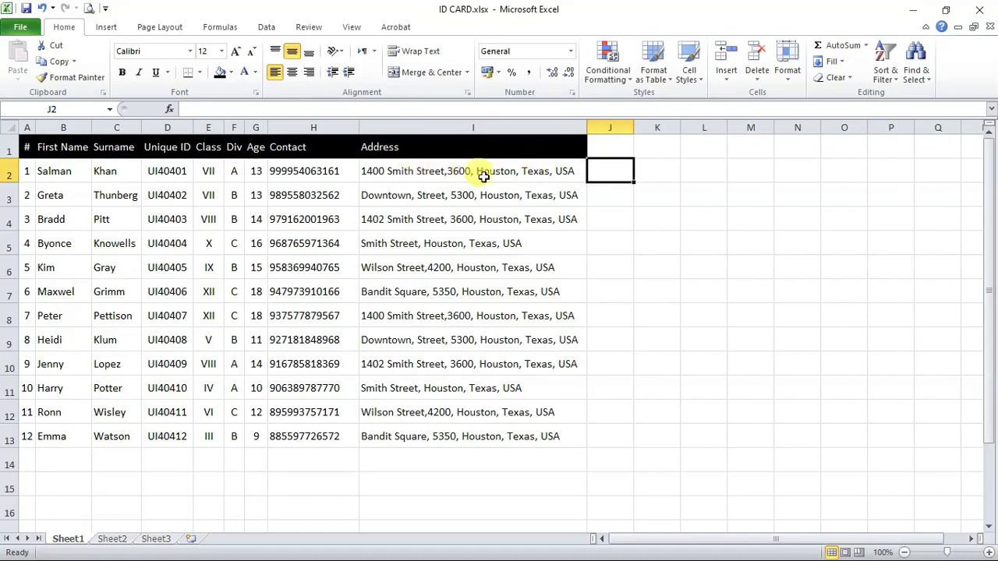
{"action": "left_click", "coordinate": [43, 172]}
{"action": "left_click_drag", "start_coordinate": [43, 172], "coordinate": [486, 169]}
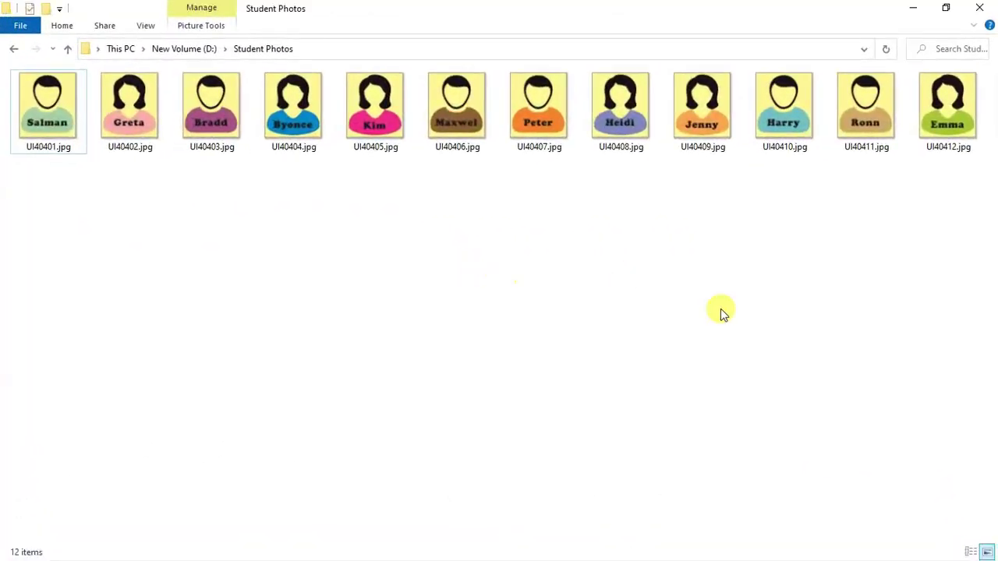
- Select the 12 photos UI40401–UI40412 and inspect UI40401's name and its .jpg extension
{"action": "left_click_drag", "start_coordinate": [984, 382], "coordinate": [4, 43]}
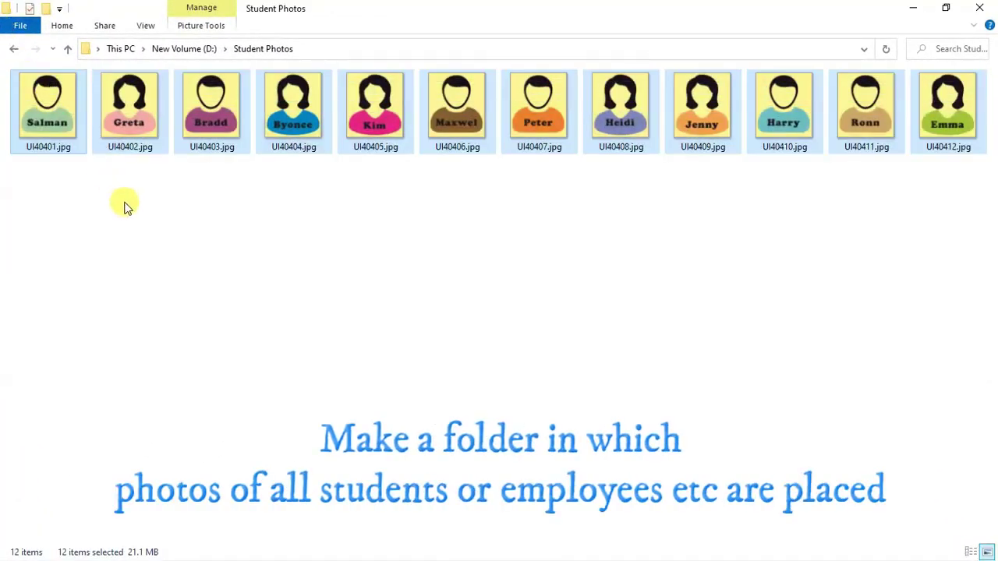
{"action": "left_click", "coordinate": [46, 154]}
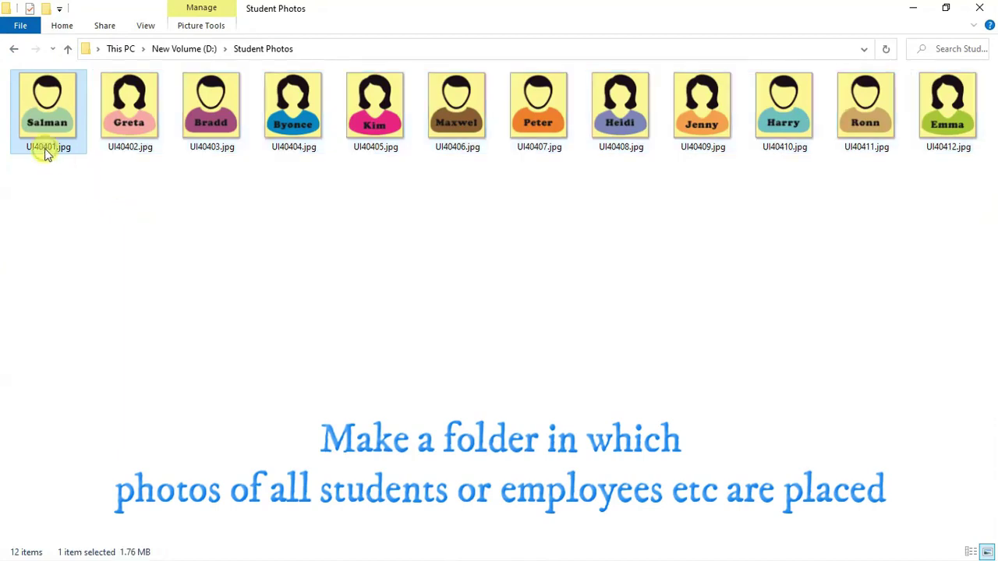
{"action": "left_click", "coordinate": [44, 148]}
{"action": "left_click_drag", "start_coordinate": [75, 148], "coordinate": [56, 147]}
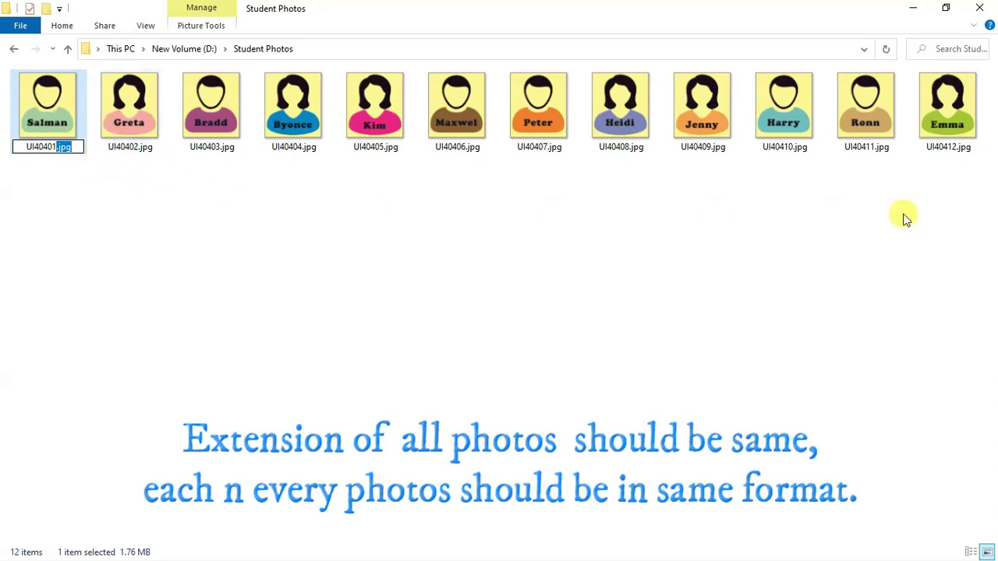
{"action": "left_click_drag", "start_coordinate": [991, 253], "coordinate": [27, 89]}
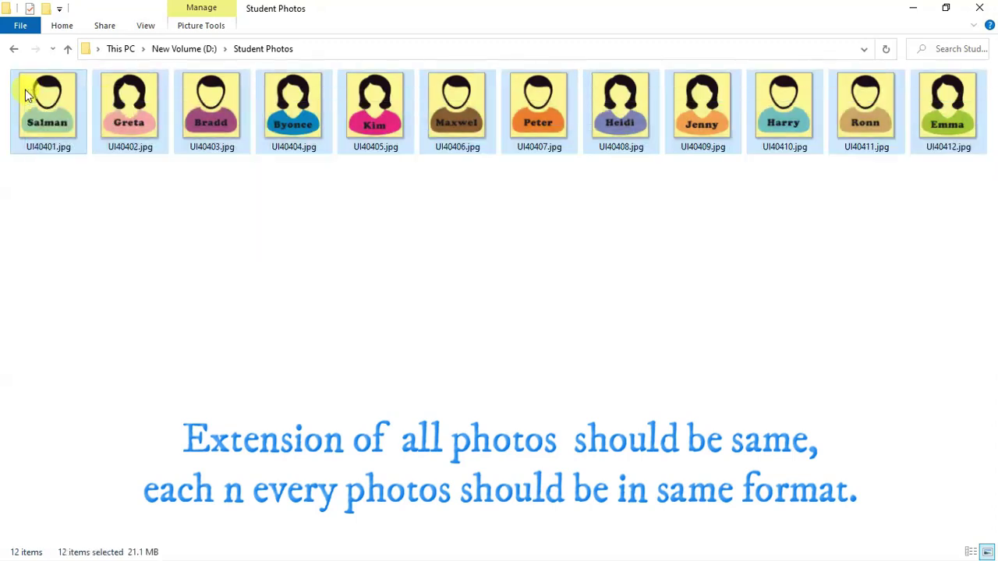
{"action": "left_click", "coordinate": [153, 245]}
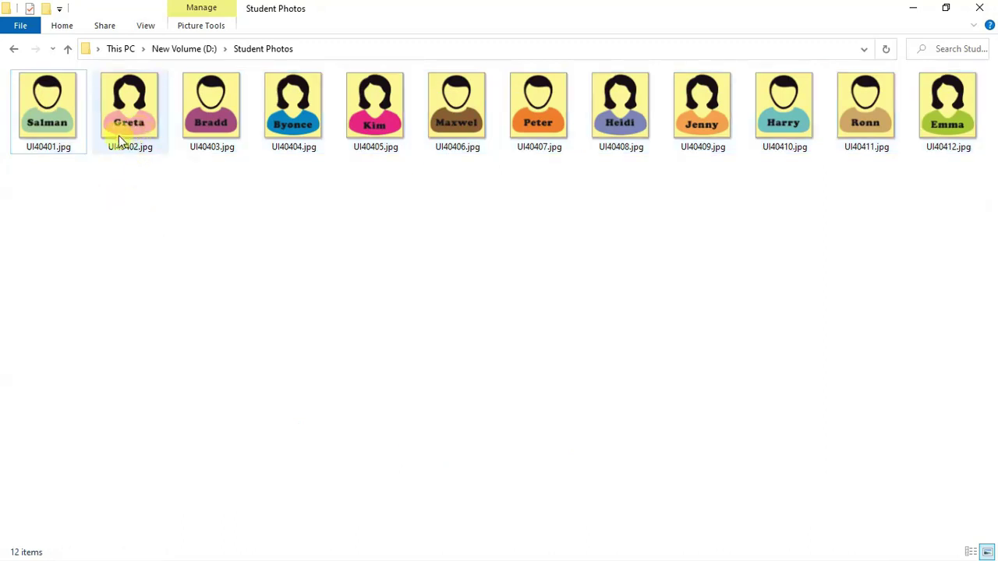
{"action": "left_click", "coordinate": [68, 150]}
{"action": "key", "text": "F2"}
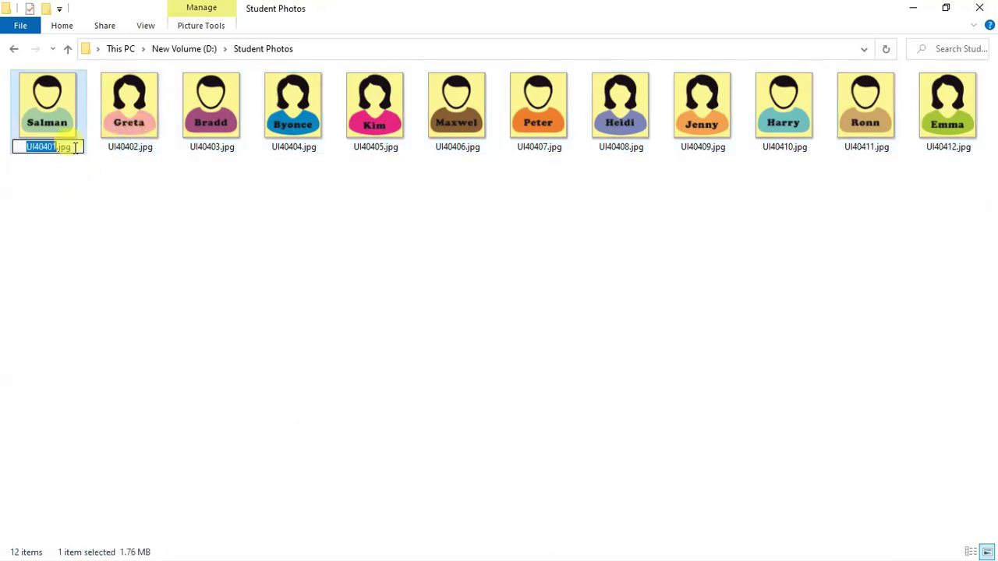
{"action": "left_click", "coordinate": [78, 147]}
{"action": "double_click", "coordinate": [62, 148]}
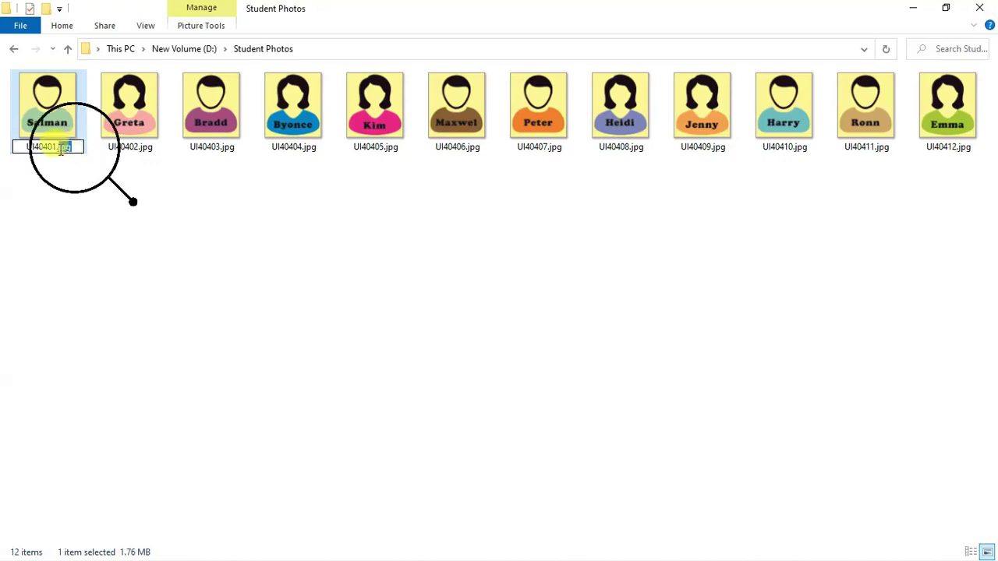
{"action": "left_click", "coordinate": [83, 192]}
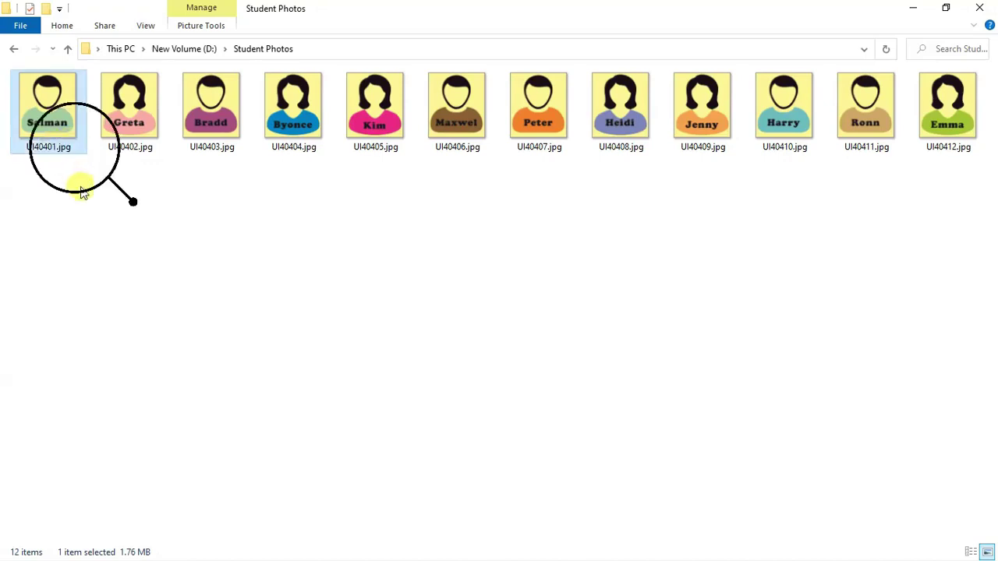
{"action": "left_click", "coordinate": [145, 26]}
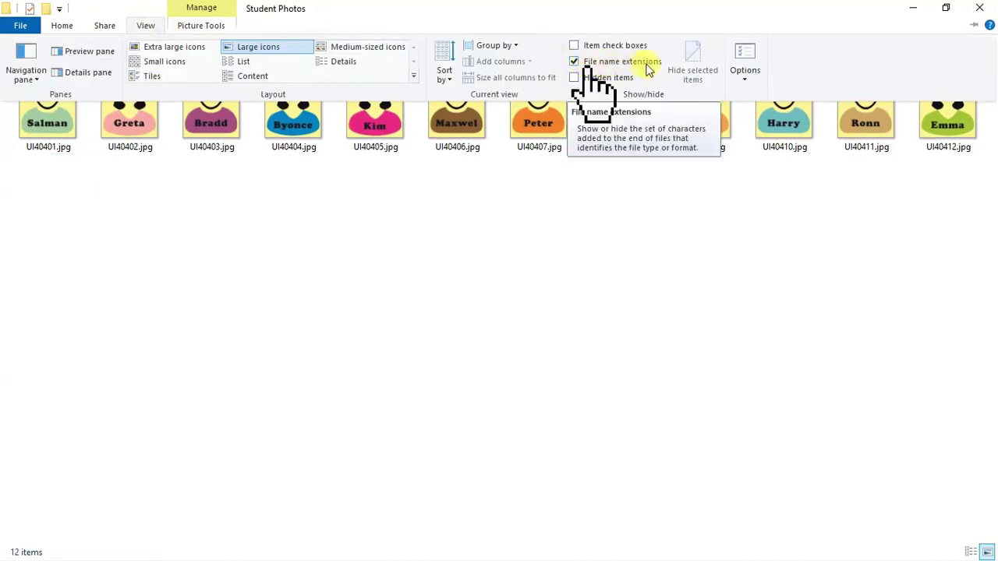
{"action": "left_click", "coordinate": [510, 231]}
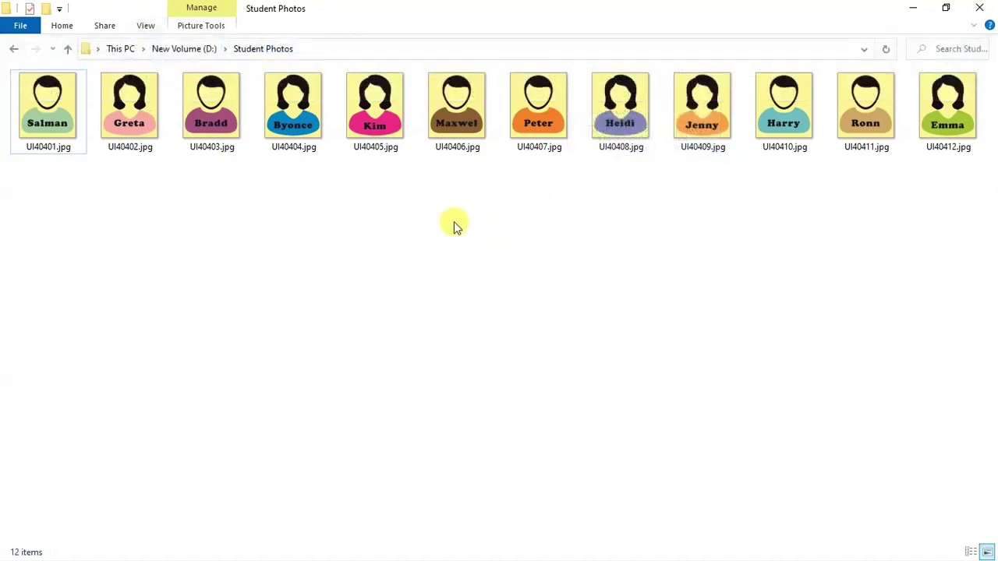
{"action": "left_click", "coordinate": [52, 152]}
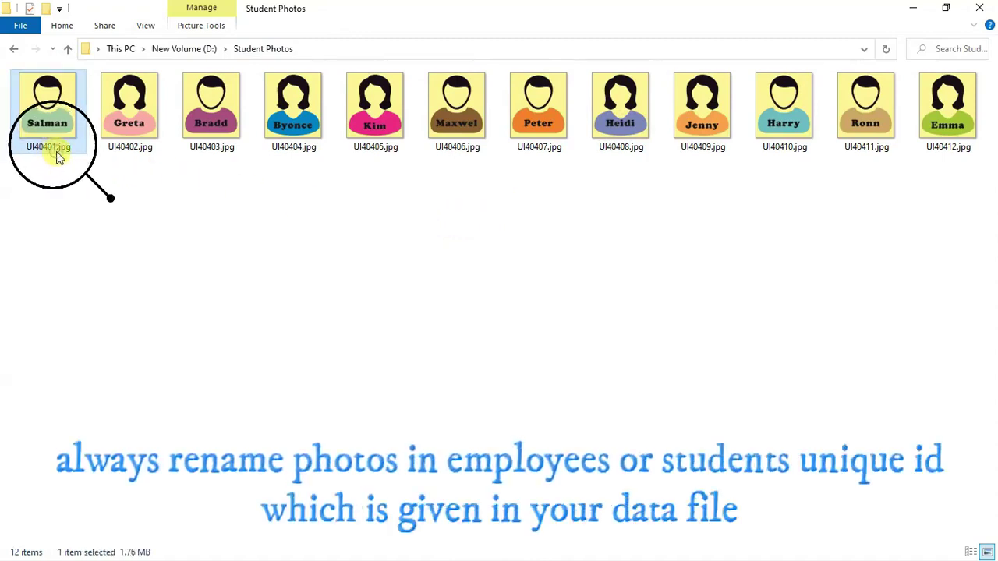
{"action": "left_click", "coordinate": [57, 153]}
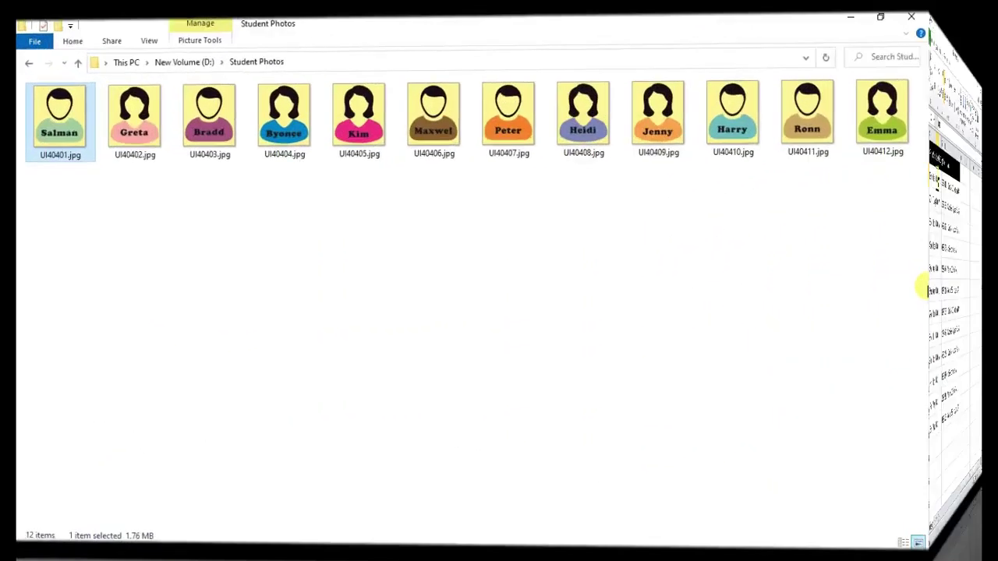
{"action": "left_click_drag", "start_coordinate": [994, 290], "coordinate": [4, 78]}
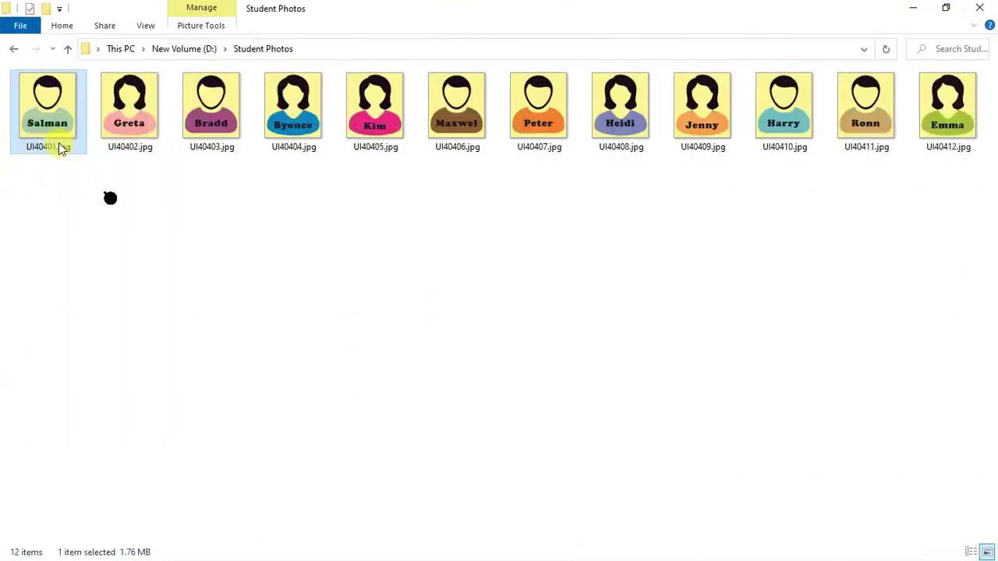
{"action": "left_click", "coordinate": [58, 145]}
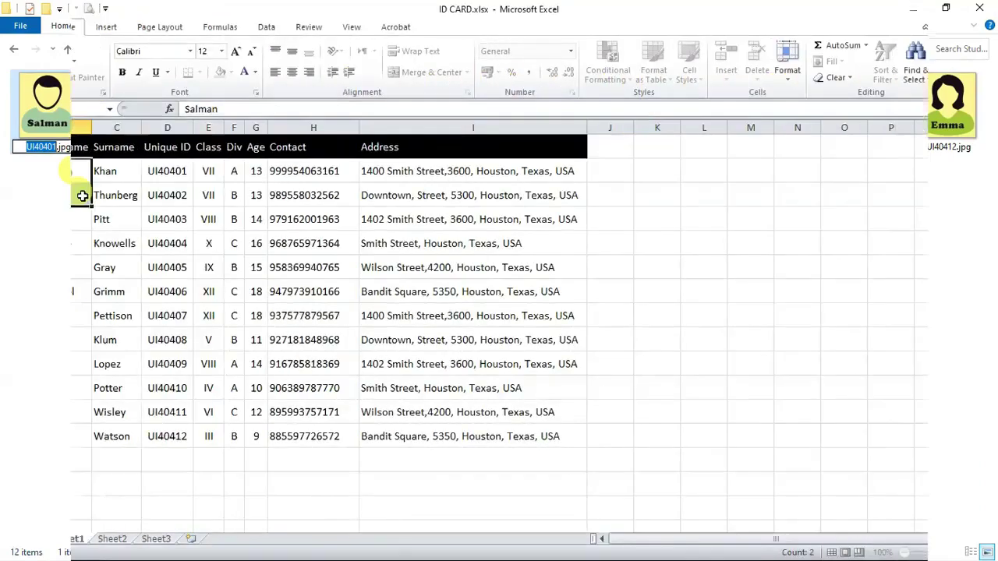
- Copy the full path D:\Student Photos\UI40401.jpg from the File Explorer address bar
{"action": "left_click_drag", "start_coordinate": [54, 171], "coordinate": [75, 426]}
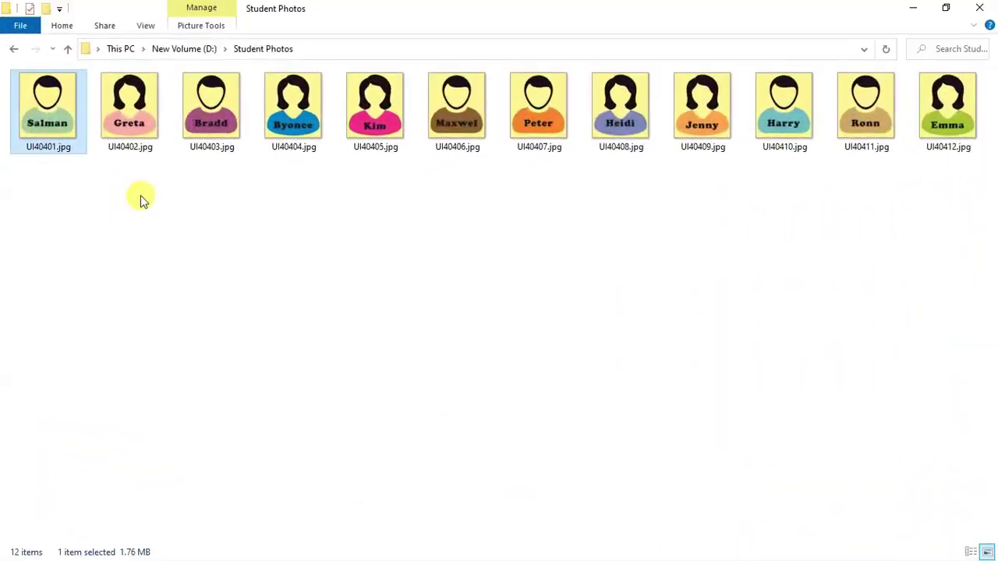
{"action": "left_click", "coordinate": [347, 47]}
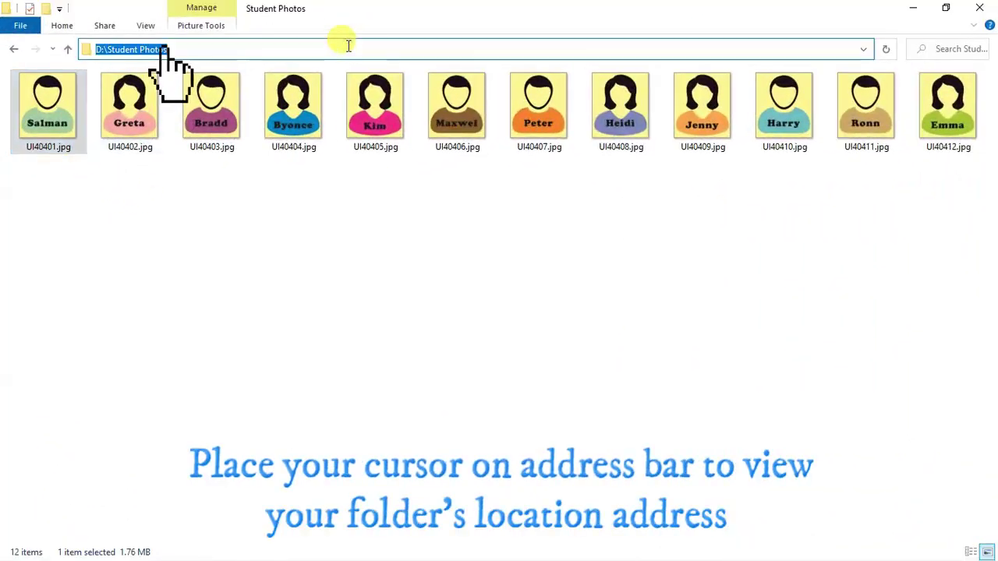
{"action": "left_click", "coordinate": [348, 46]}
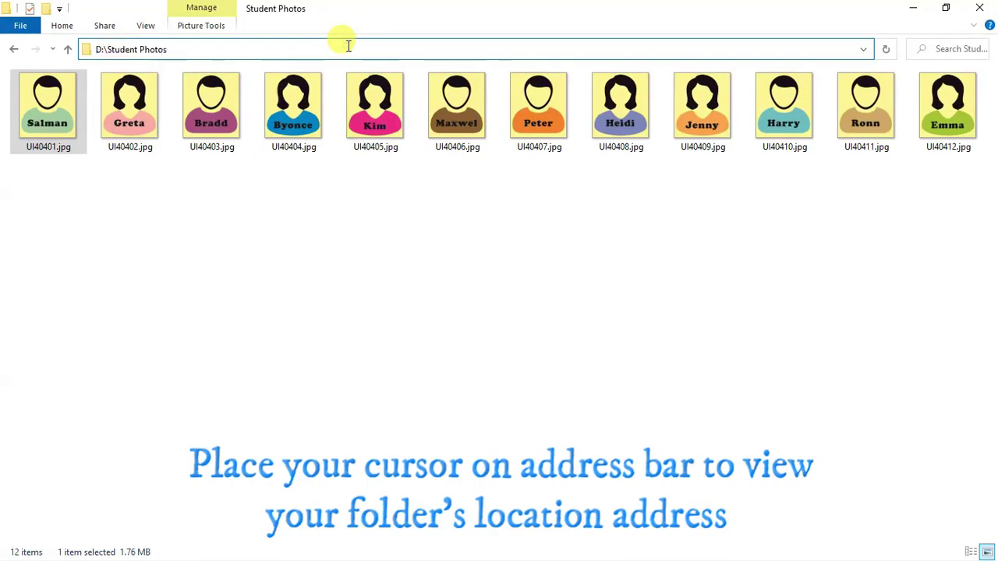
{"action": "type", "text": "\\"}
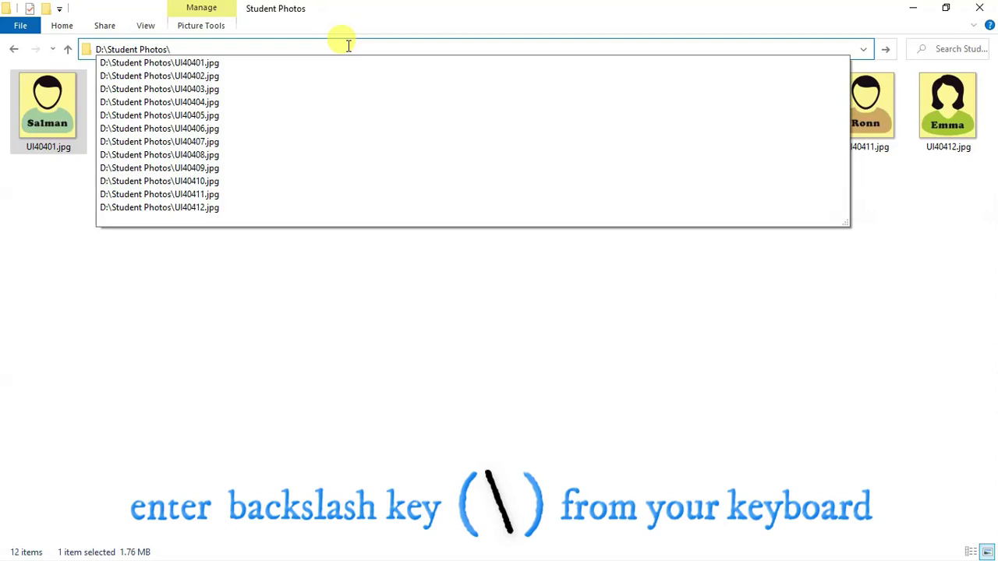
{"action": "key", "text": "Down"}
{"action": "key", "text": "Down"}
{"action": "key", "text": "Down"}
{"action": "key", "text": "Down"}
{"action": "key", "text": "Down"}
{"action": "key", "text": "Down"}
{"action": "key", "text": "Down"}
{"action": "key", "text": "Down"}
{"action": "key", "text": "Down"}
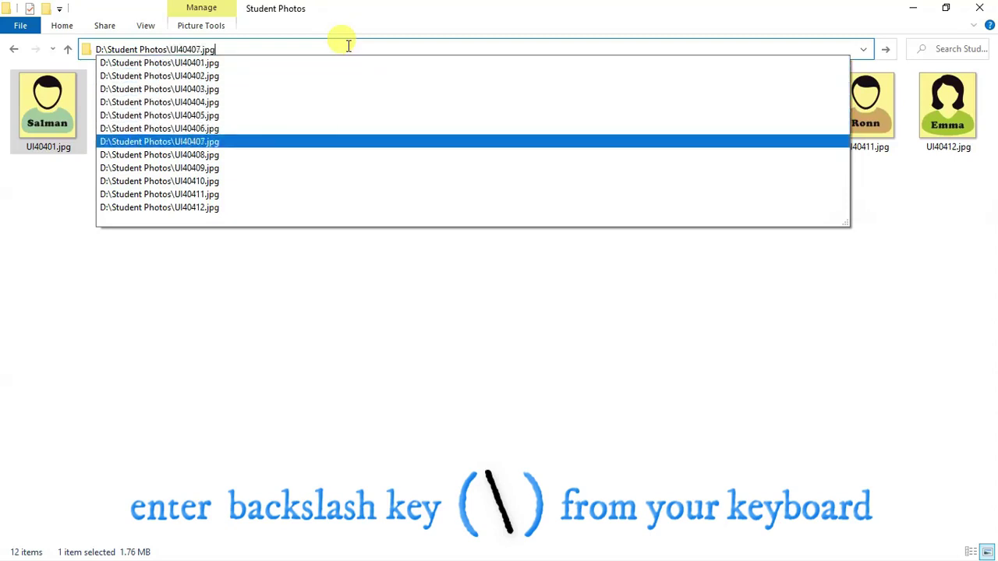
{"action": "key", "text": "Down"}
{"action": "key", "text": "Down"}
{"action": "key", "text": "Down"}
{"action": "key", "text": "Up"}
{"action": "key", "text": "Up"}
{"action": "key", "text": "Up"}
{"action": "key", "text": "Up"}
{"action": "key", "text": "Up"}
{"action": "key", "text": "Up"}
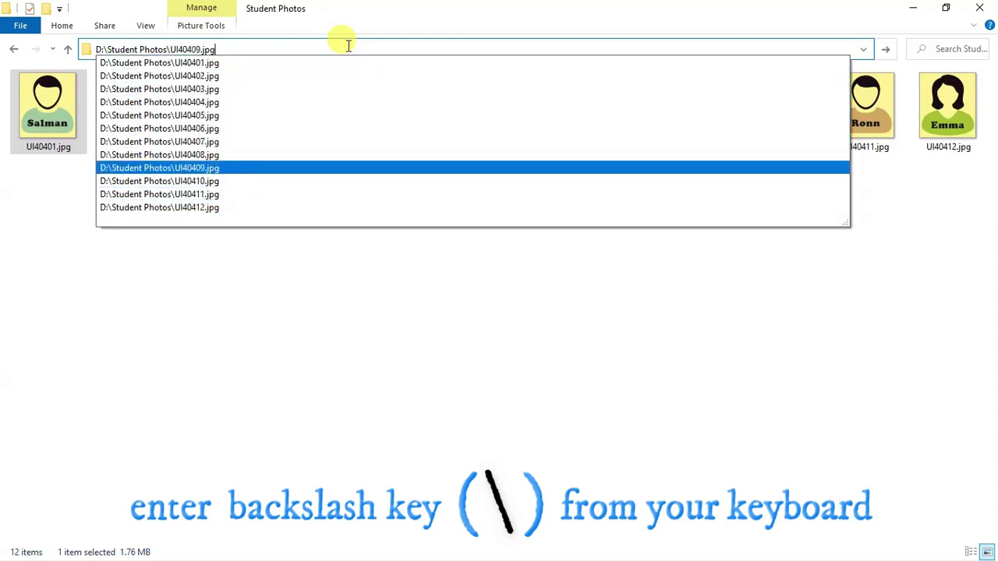
{"action": "key", "text": "Up"}
{"action": "key", "text": "Up"}
{"action": "key", "text": "Up"}
{"action": "key", "text": "Up"}
{"action": "key", "text": "Up"}
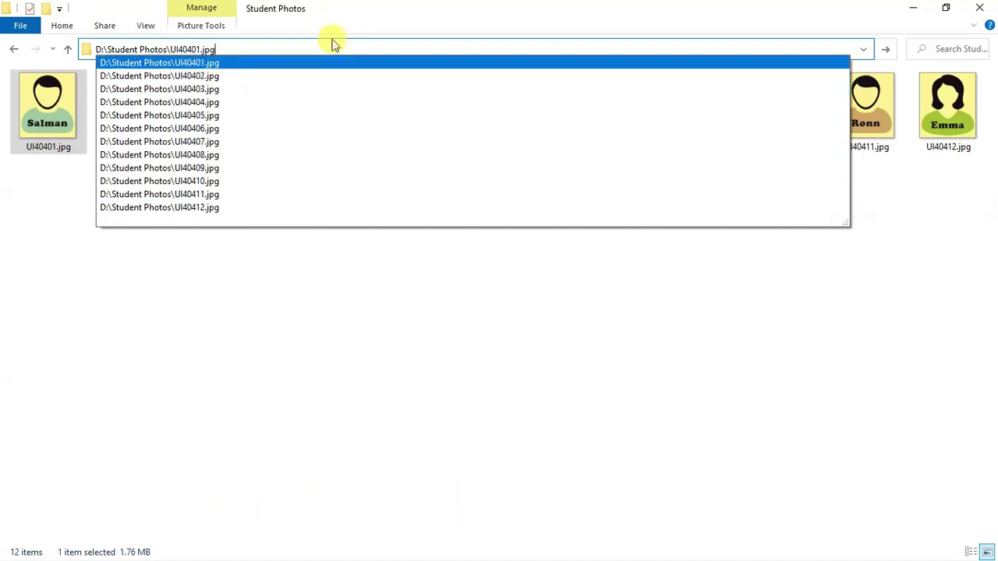
{"action": "left_click_drag", "start_coordinate": [225, 47], "coordinate": [88, 59]}
{"action": "key", "text": "ctrl+c"}
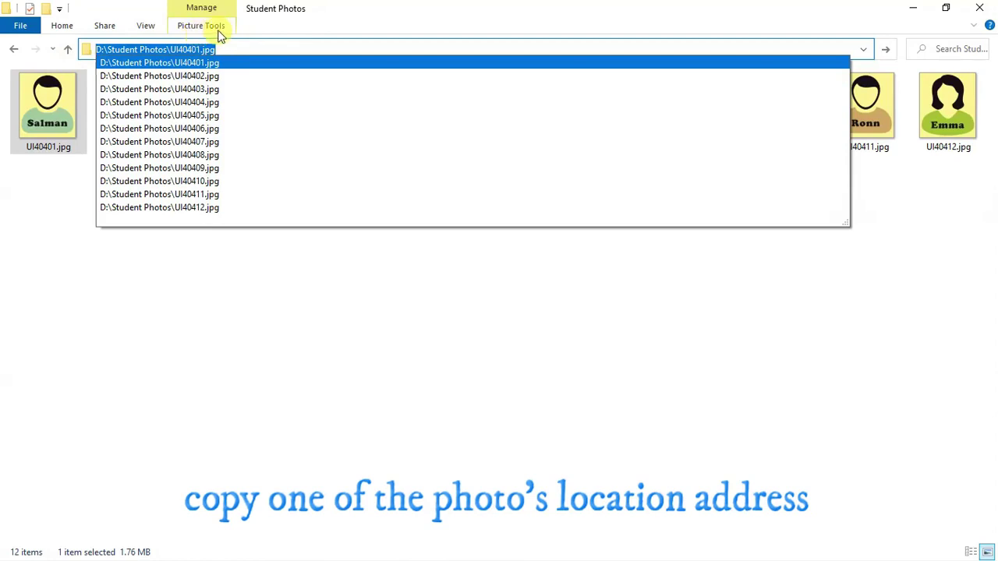
{"action": "right_click", "coordinate": [246, 49]}
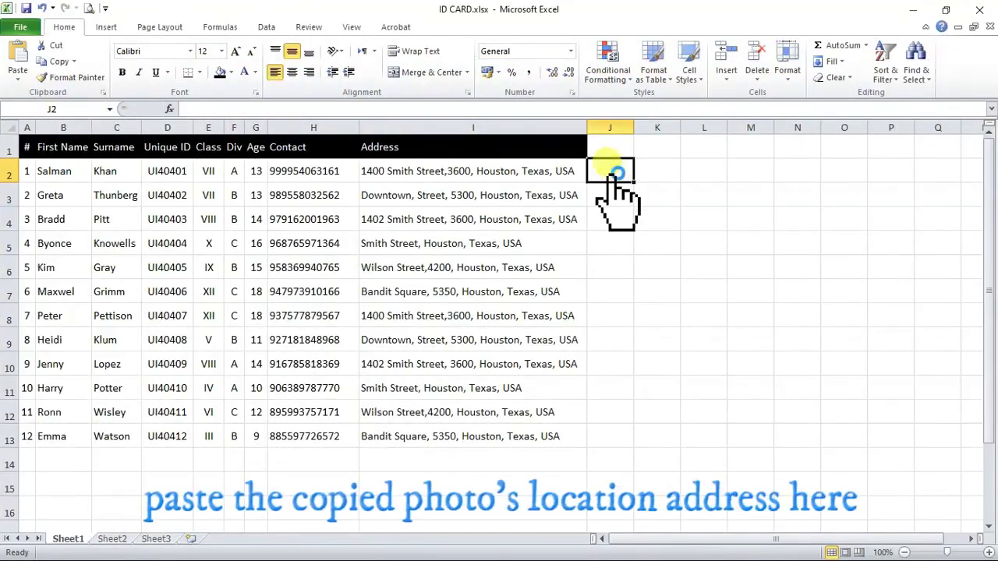
- Paste D:\Student Photos\UI40401.jpg into J2, autofit column J, and mark its UI40401 part
{"action": "key", "text": "ctrl+v"}
{"action": "double_click", "coordinate": [638, 127]}
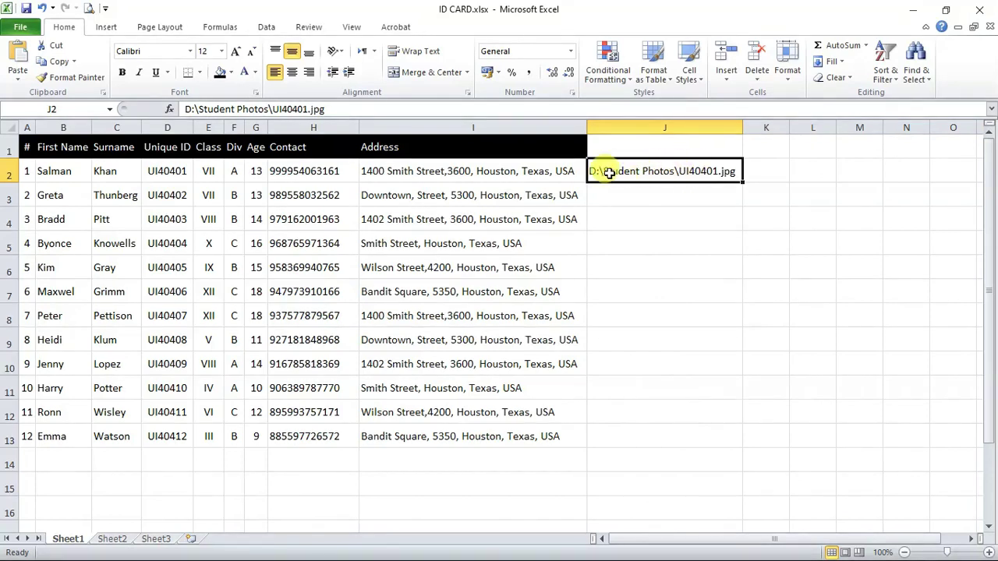
{"action": "double_click", "coordinate": [679, 169]}
{"action": "left_click_drag", "start_coordinate": [680, 169], "coordinate": [706, 169]}
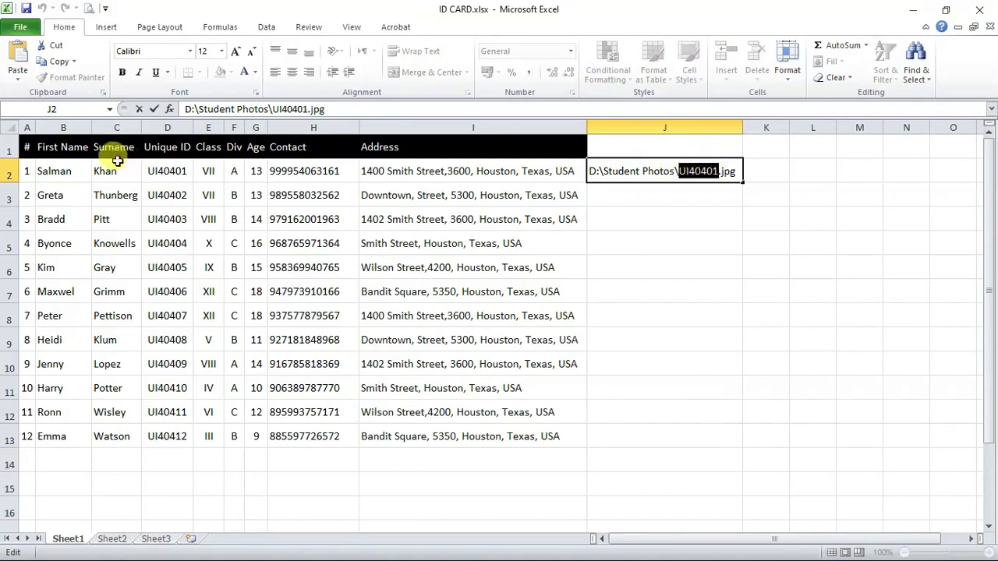
- Compare the UI40401 part of the J2 path with the Unique ID in D2, leaving J2 unchanged
{"action": "left_click", "coordinate": [143, 168]}
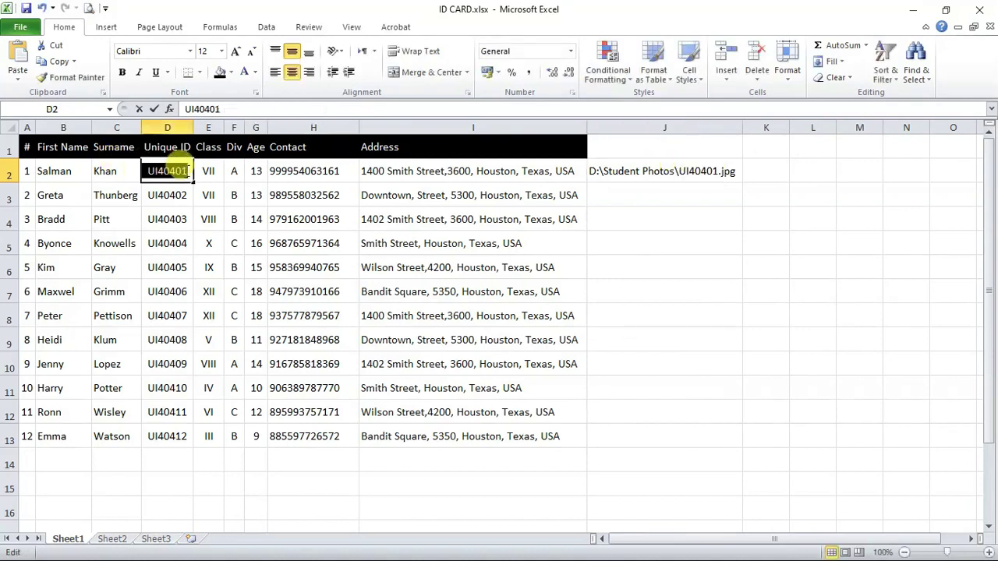
{"action": "key", "text": "Escape"}
{"action": "left_click", "coordinate": [680, 171]}
{"action": "double_click", "coordinate": [681, 172]}
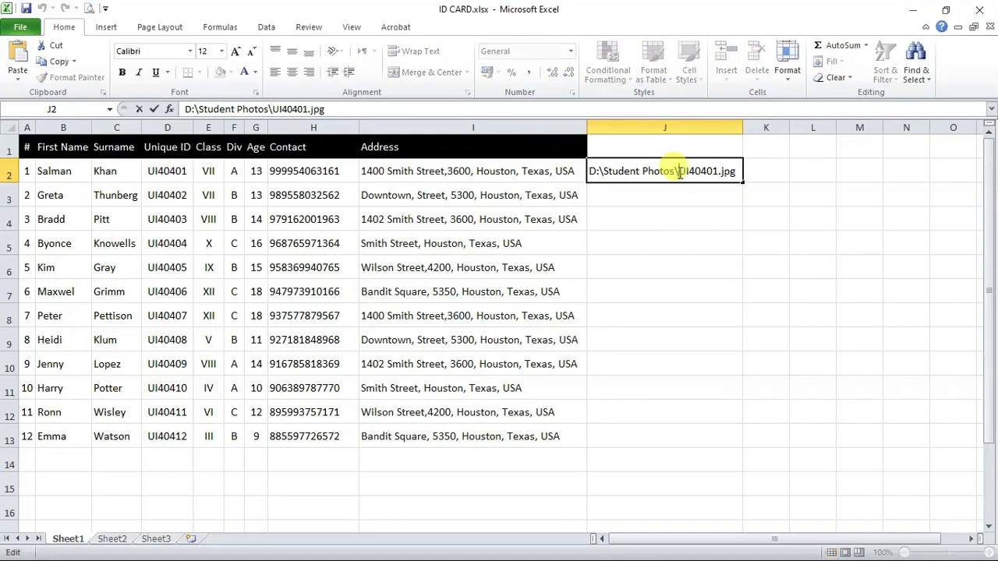
{"action": "left_click_drag", "start_coordinate": [679, 170], "coordinate": [718, 173]}
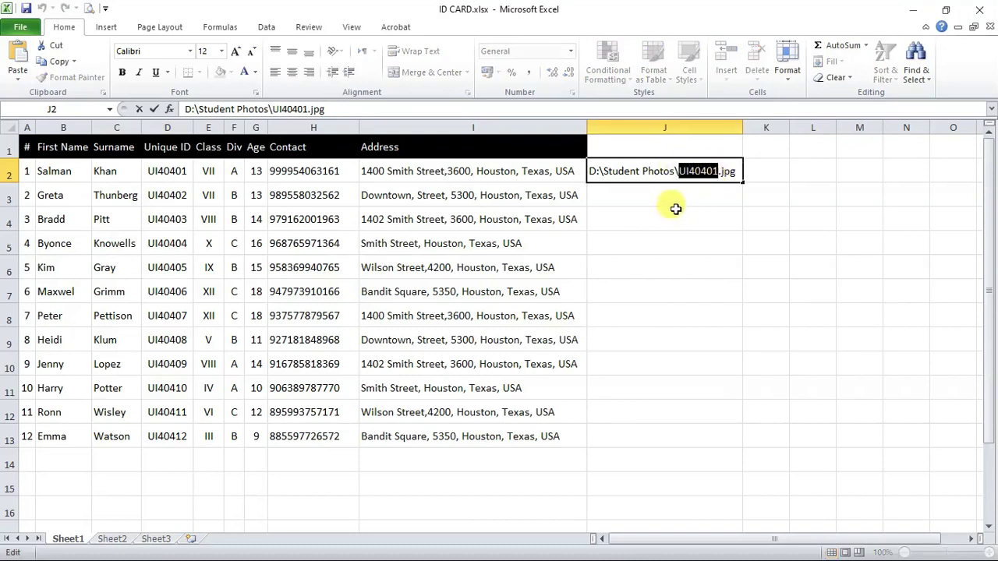
{"action": "left_click", "coordinate": [699, 171]}
{"action": "left_click_drag", "start_coordinate": [647, 192], "coordinate": [644, 428]}
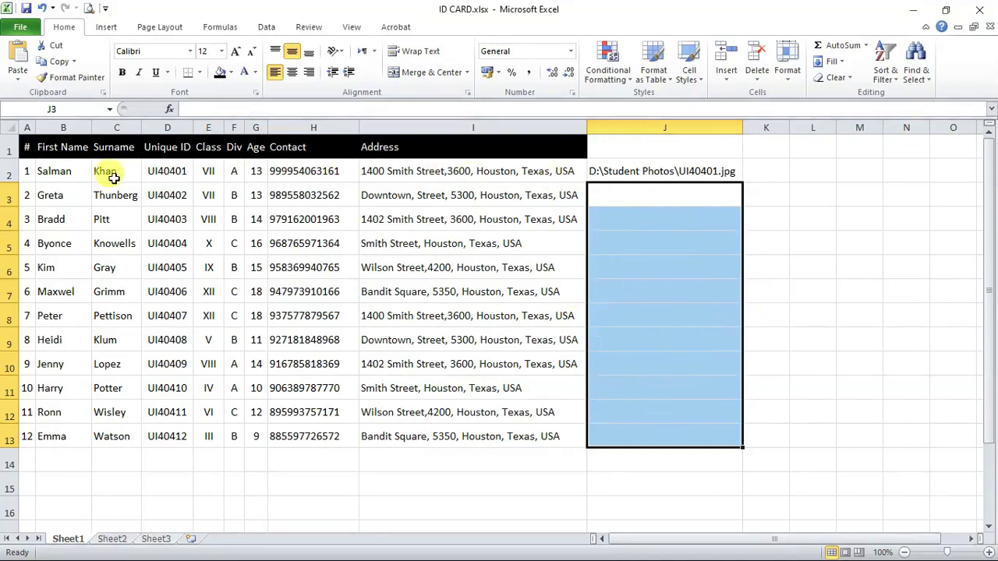
{"action": "left_click", "coordinate": [158, 168]}
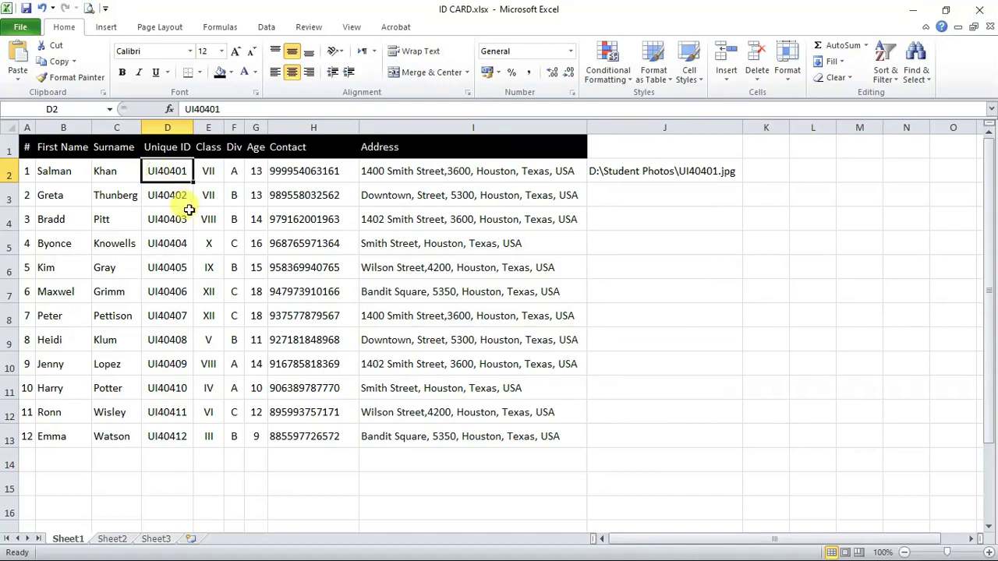
- Delete UI40401 from the path in J2
{"action": "double_click", "coordinate": [687, 172]}
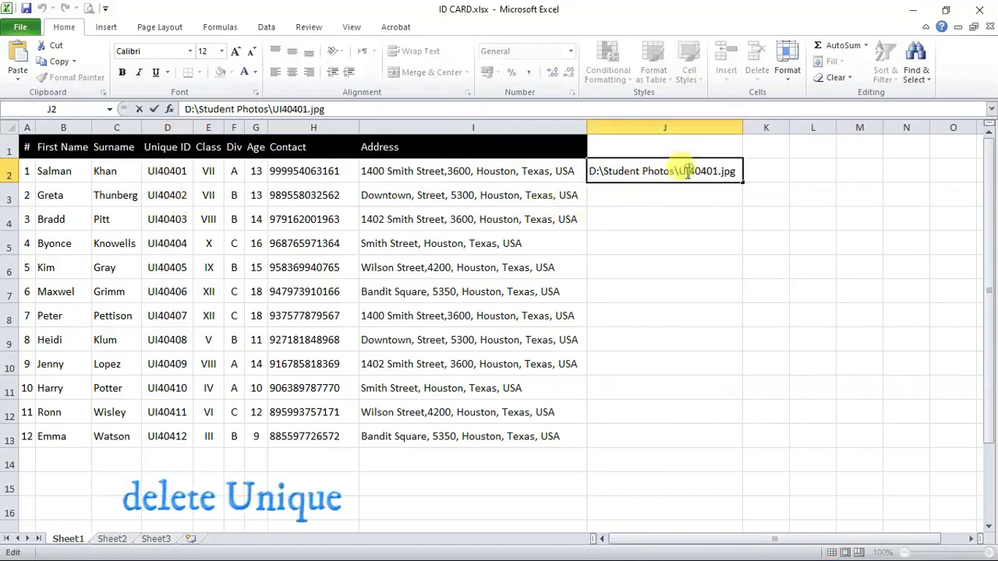
{"action": "double_click", "coordinate": [694, 171]}
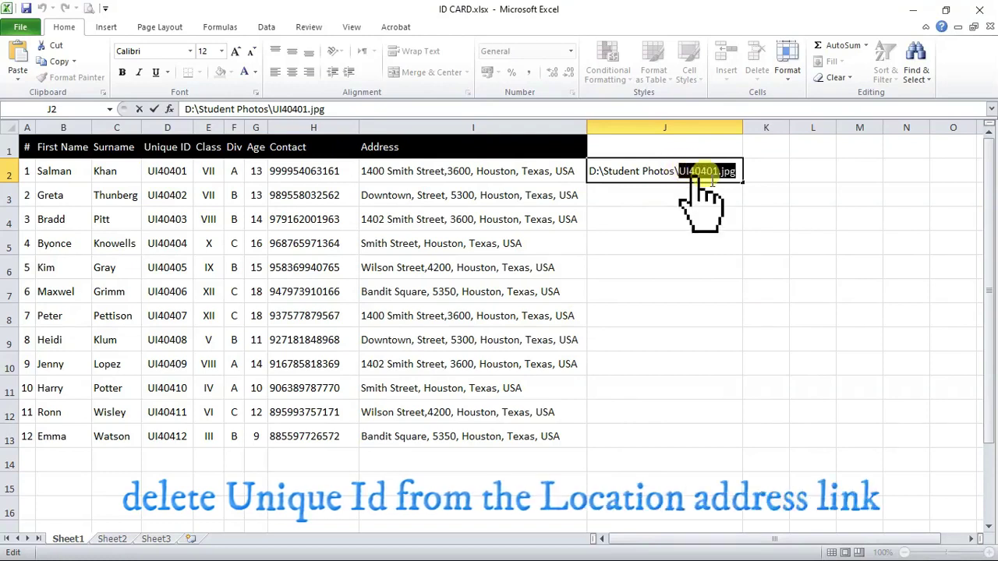
{"action": "left_click_drag", "start_coordinate": [679, 171], "coordinate": [717, 172]}
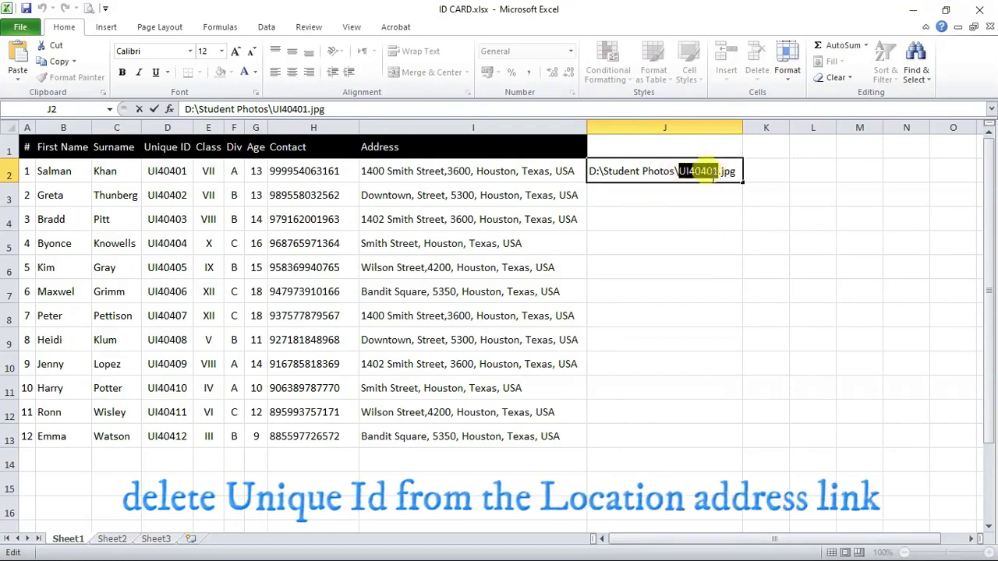
{"action": "key", "text": "BackSpace"}
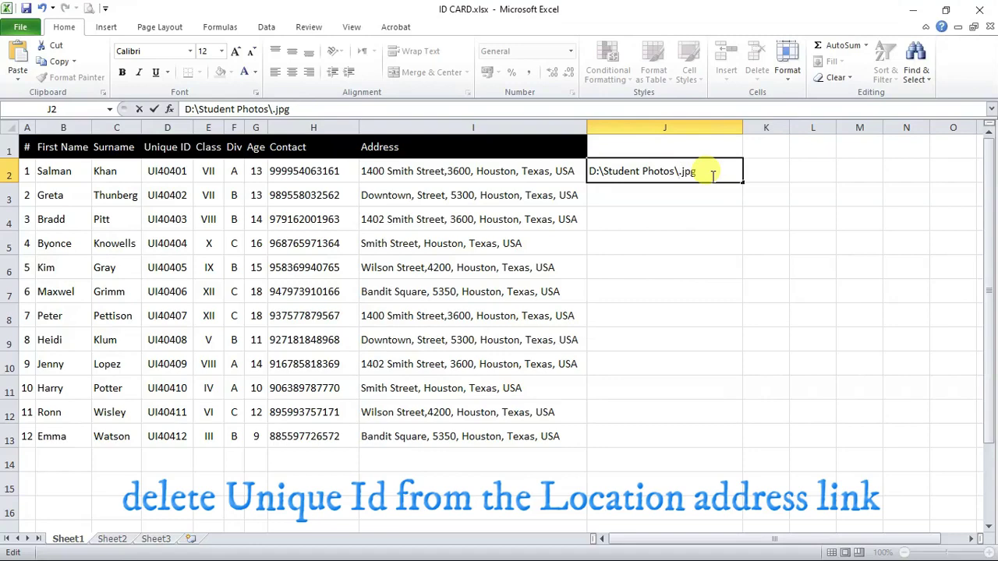
- Cut the .jpg extension out of J2 and paste it into K2
{"action": "left_click_drag", "start_coordinate": [707, 172], "coordinate": [681, 173]}
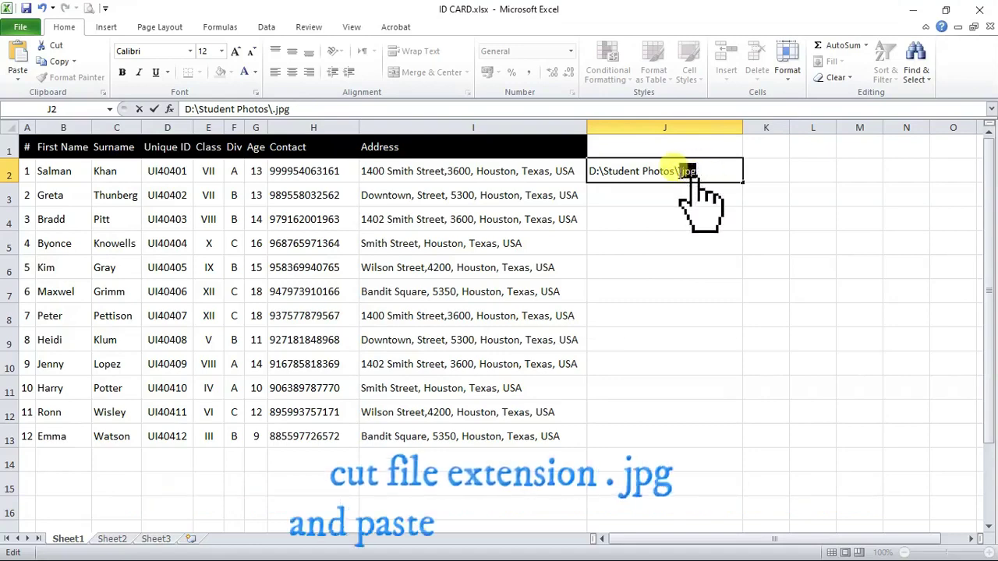
{"action": "right_click", "coordinate": [681, 173]}
{"action": "left_click", "coordinate": [712, 183]}
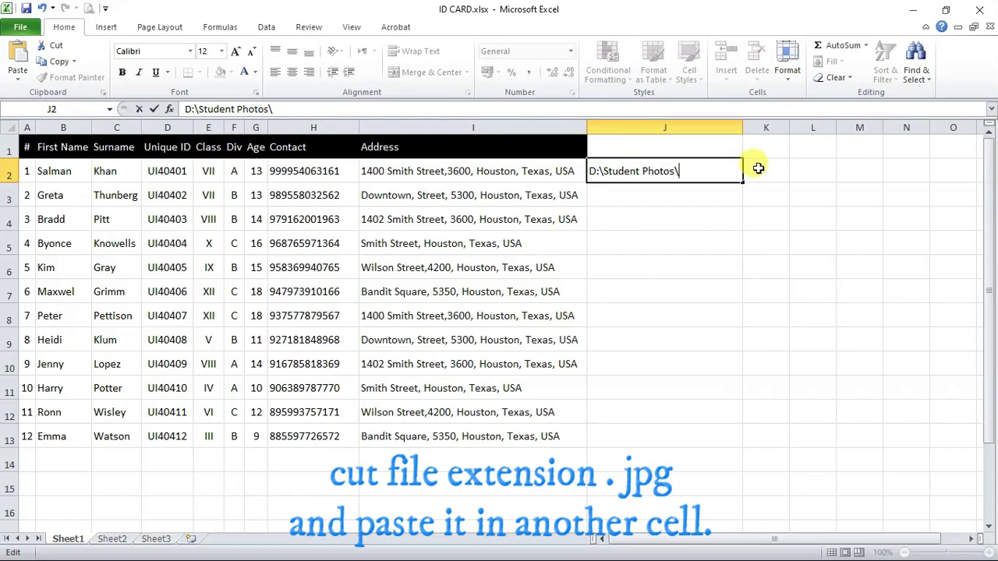
{"action": "left_click", "coordinate": [757, 168]}
{"action": "key", "text": "ctrl+v"}
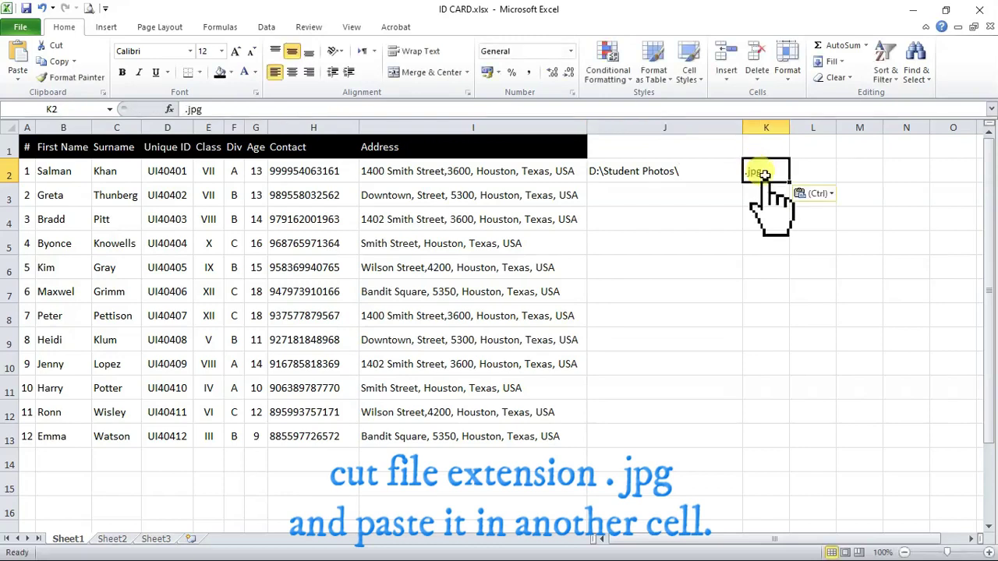
{"action": "left_click", "coordinate": [673, 196]}
- Copy D:\Student Photos\ and .jpg from J2:K2 into J3:K13
{"action": "left_click_drag", "start_coordinate": [652, 169], "coordinate": [760, 172]}
{"action": "right_click", "coordinate": [759, 172]}
{"action": "left_click", "coordinate": [799, 194]}
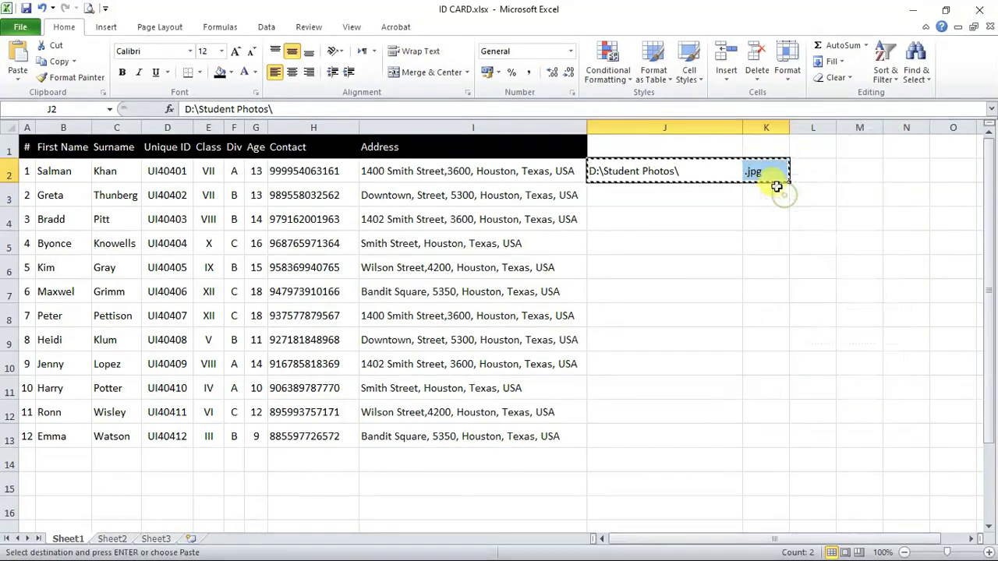
{"action": "left_click_drag", "start_coordinate": [658, 202], "coordinate": [753, 430]}
{"action": "right_click", "coordinate": [753, 431]}
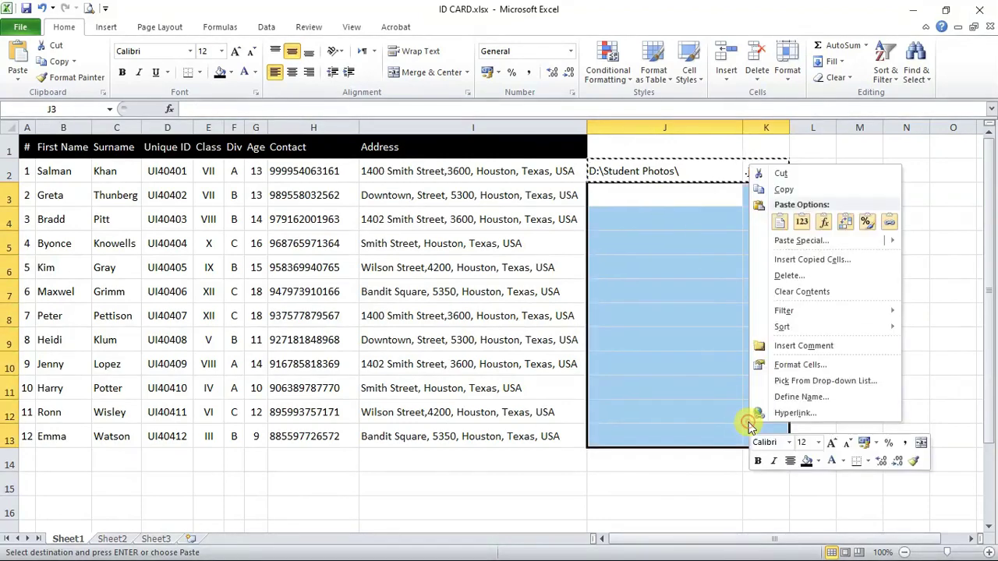
{"action": "left_click", "coordinate": [778, 222]}
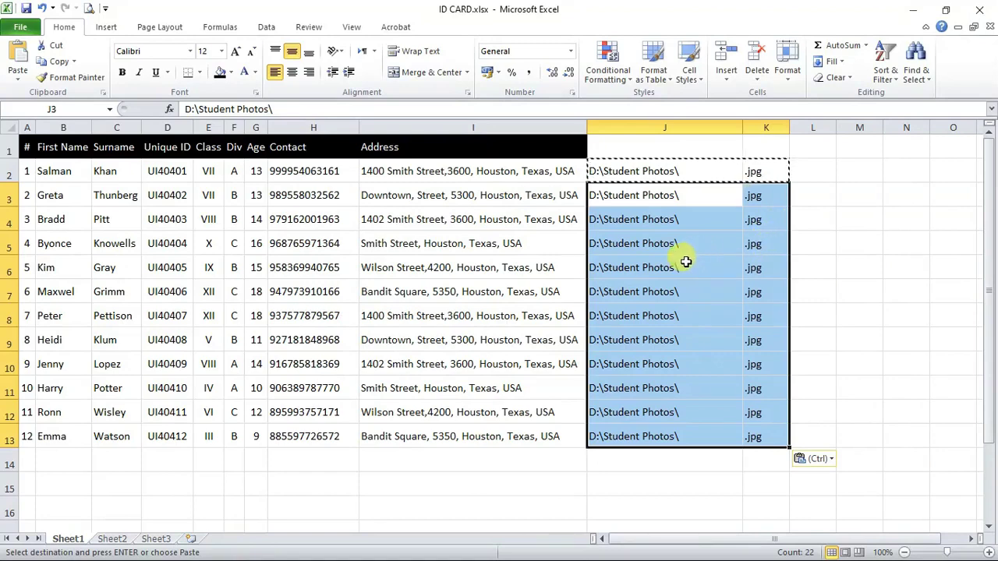
{"action": "left_click", "coordinate": [802, 177]}
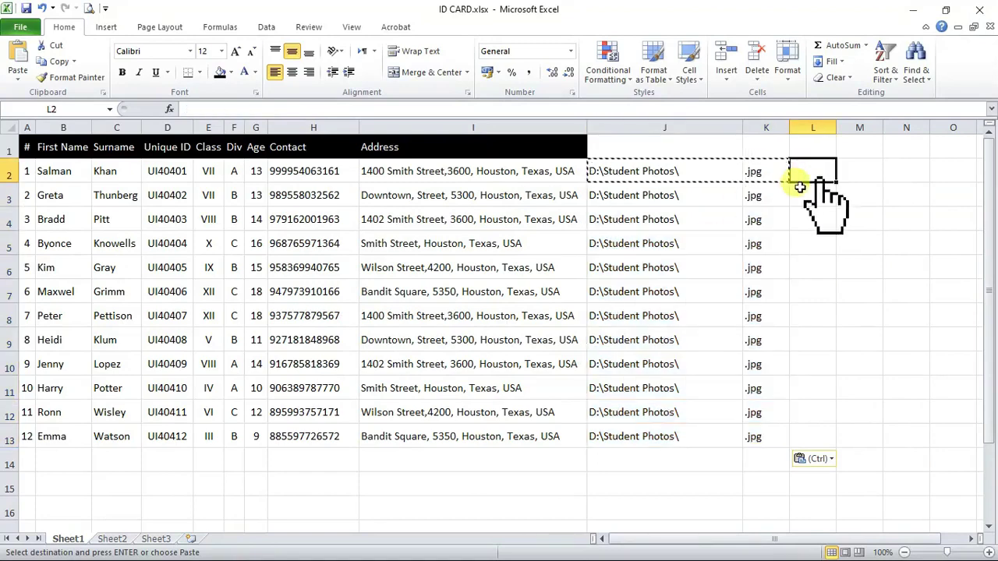
- Enter =J2&D2&K2 in L2 to build D:\Student Photos\UI40401.jpg
{"action": "type", "text": "=="}
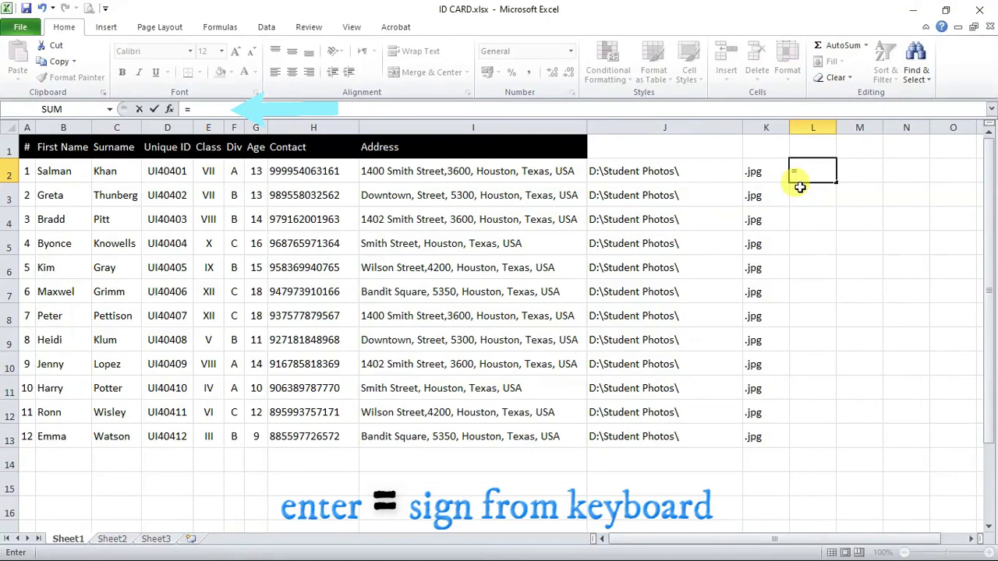
{"action": "left_click", "coordinate": [648, 173]}
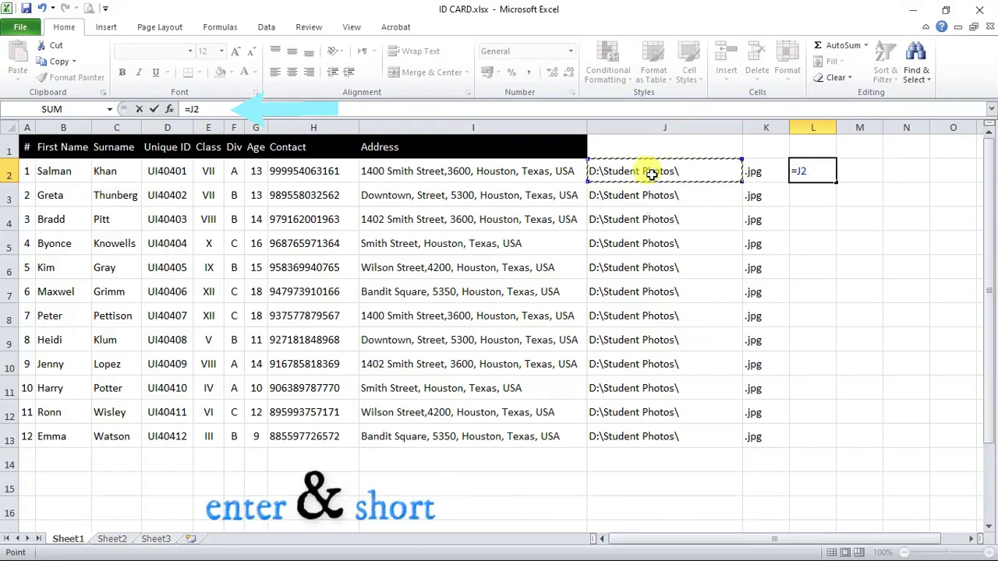
{"action": "type", "text": "&"}
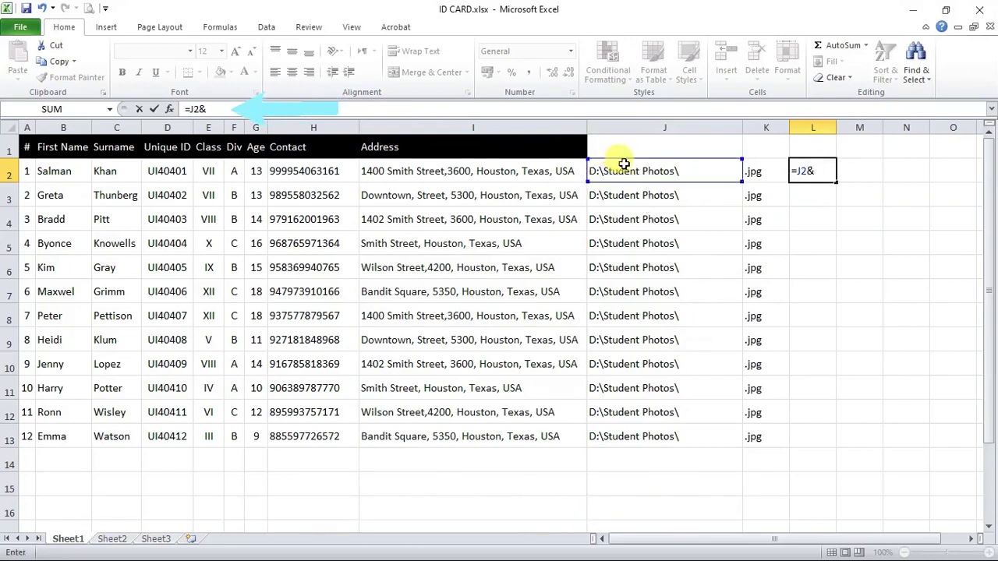
{"action": "left_click", "coordinate": [155, 175]}
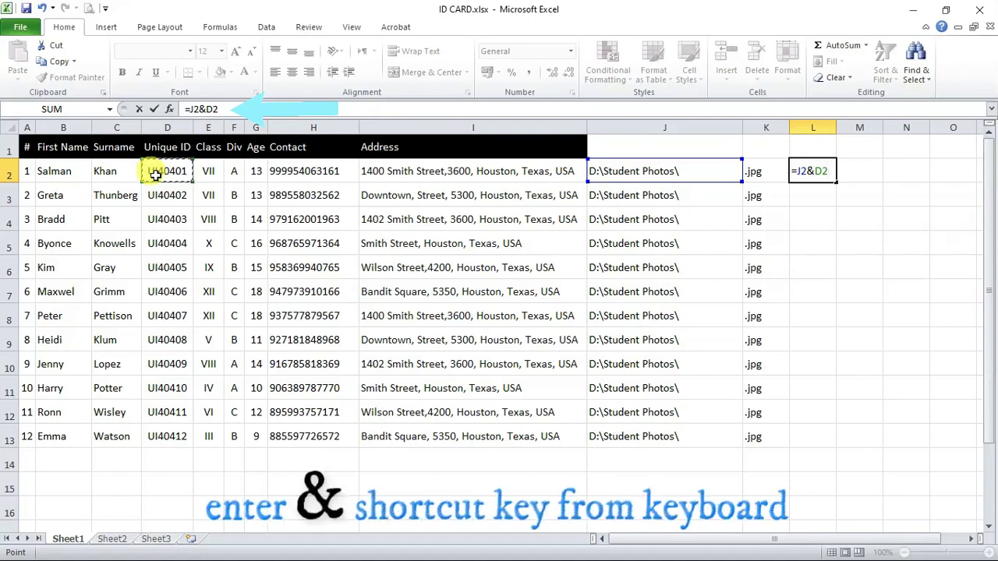
{"action": "type", "text": "&"}
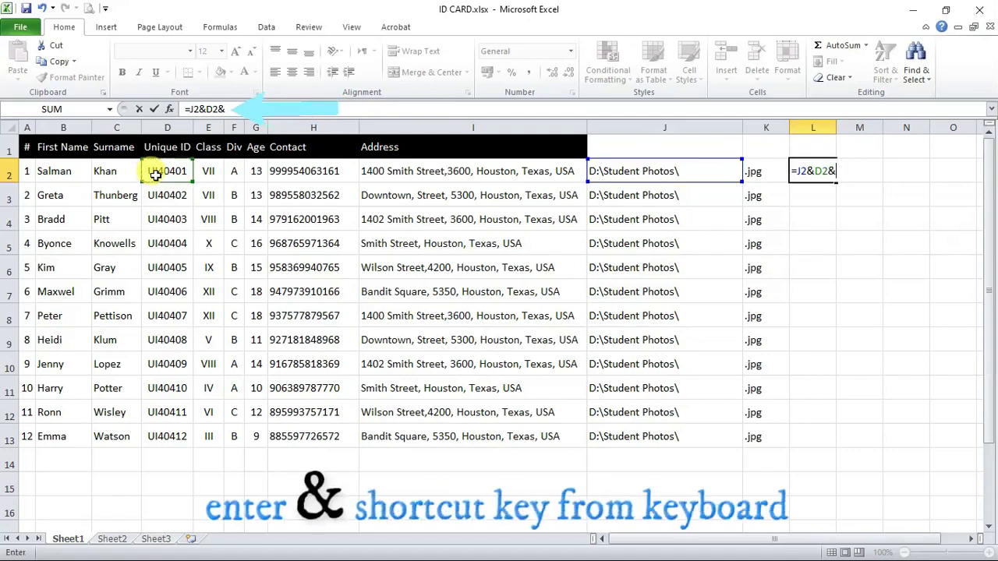
{"action": "left_click", "coordinate": [759, 170]}
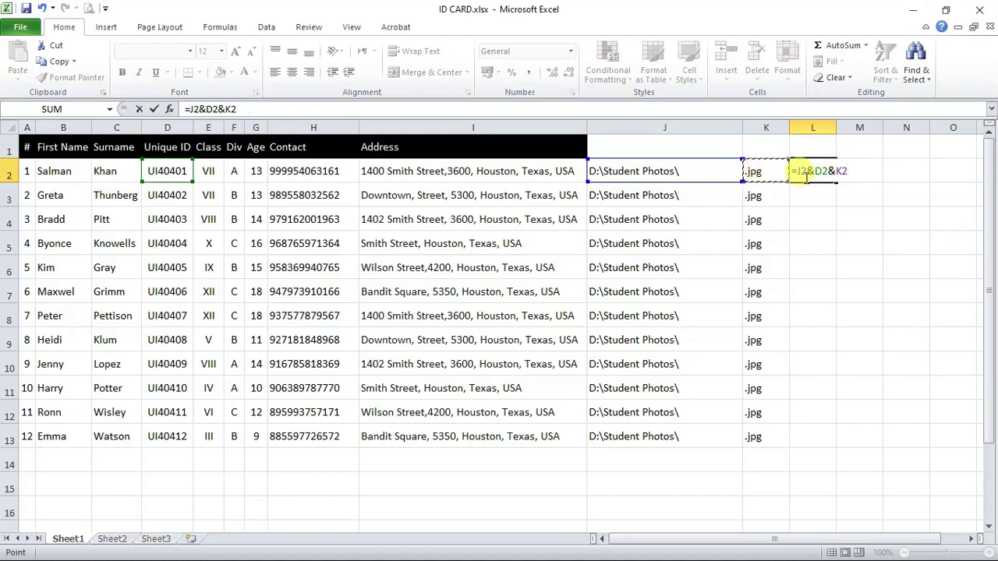
{"action": "key", "text": "Return"}
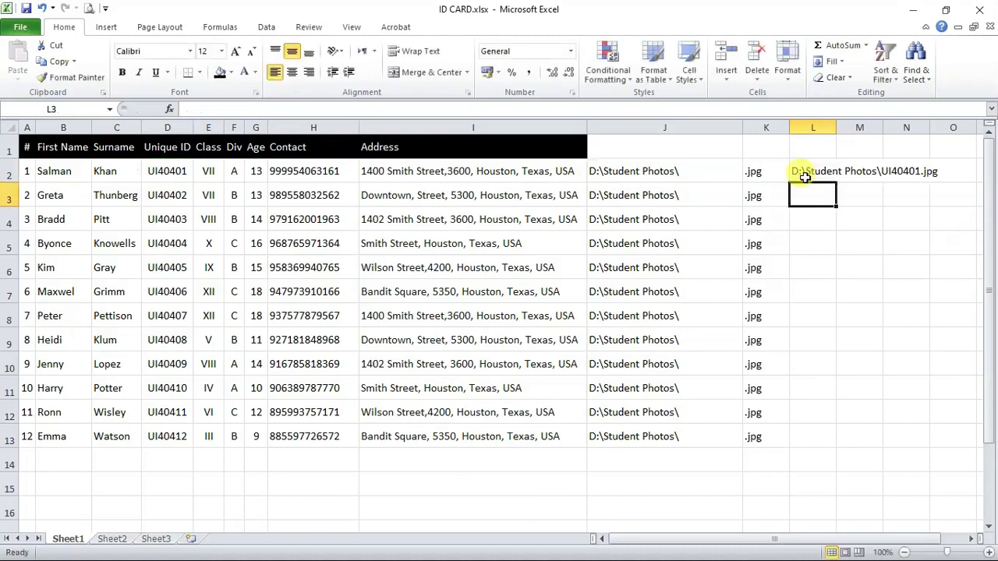
- Autofit column L and fill the formula down to L13, giving paths UI40401.jpg through UI40412.jpg
{"action": "double_click", "coordinate": [837, 128]}
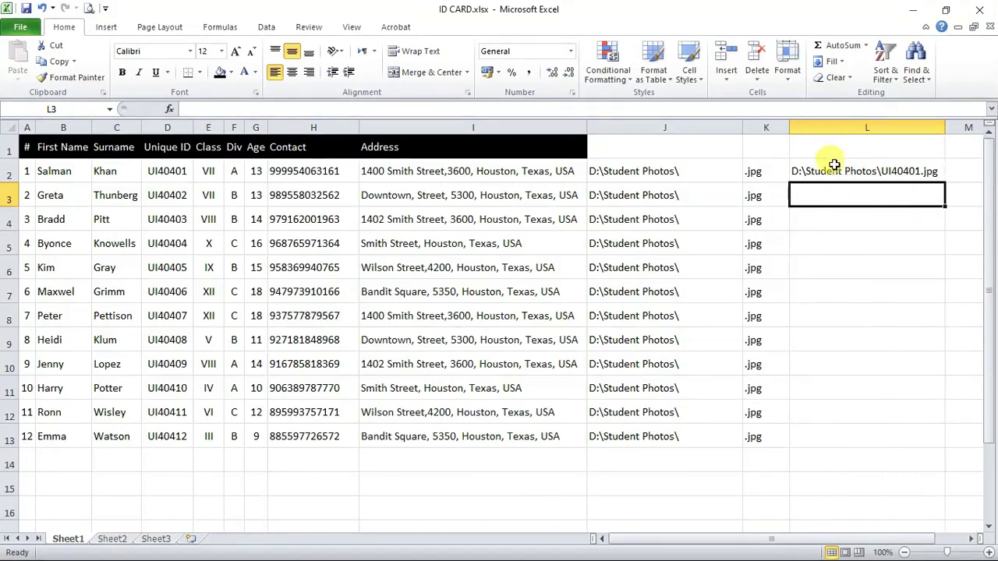
{"action": "left_click", "coordinate": [815, 178]}
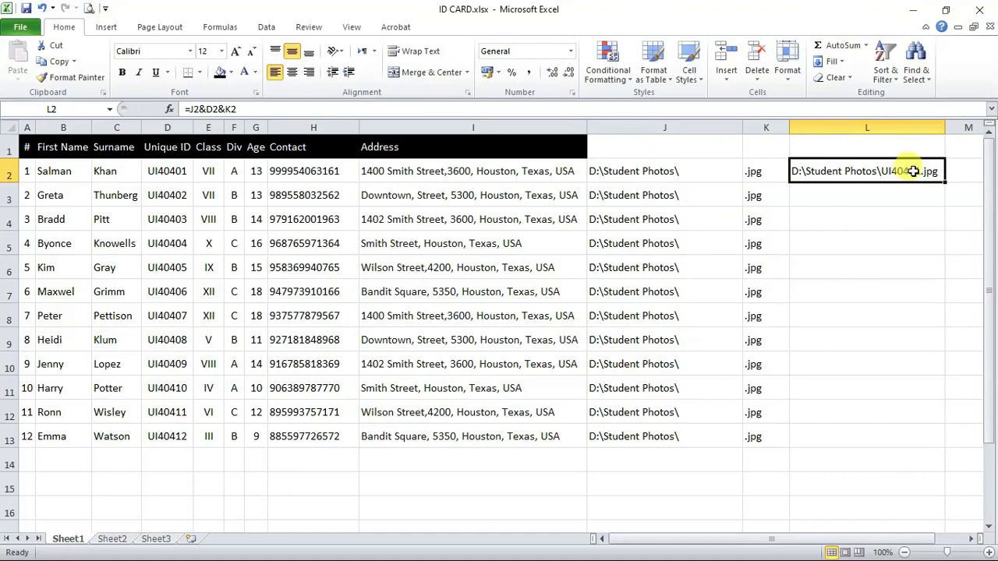
{"action": "left_click_drag", "start_coordinate": [943, 182], "coordinate": [951, 439]}
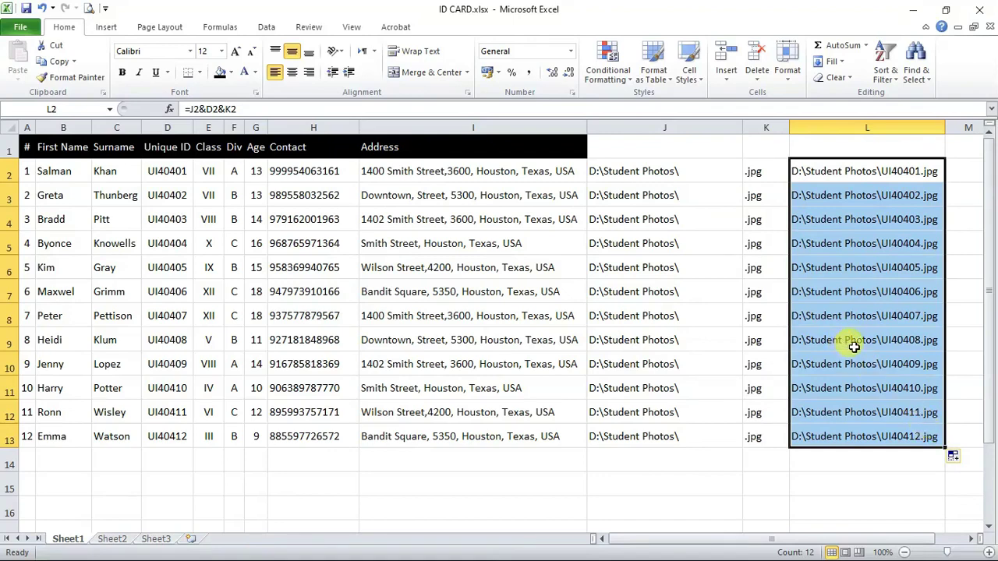
{"action": "left_click_drag", "start_coordinate": [857, 167], "coordinate": [899, 425]}
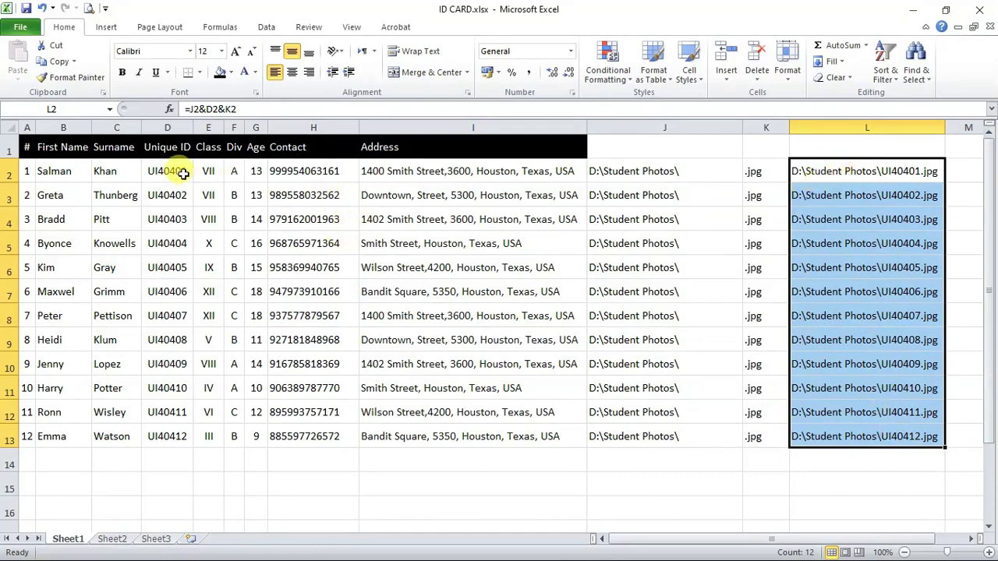
{"action": "left_click_drag", "start_coordinate": [170, 170], "coordinate": [165, 433]}
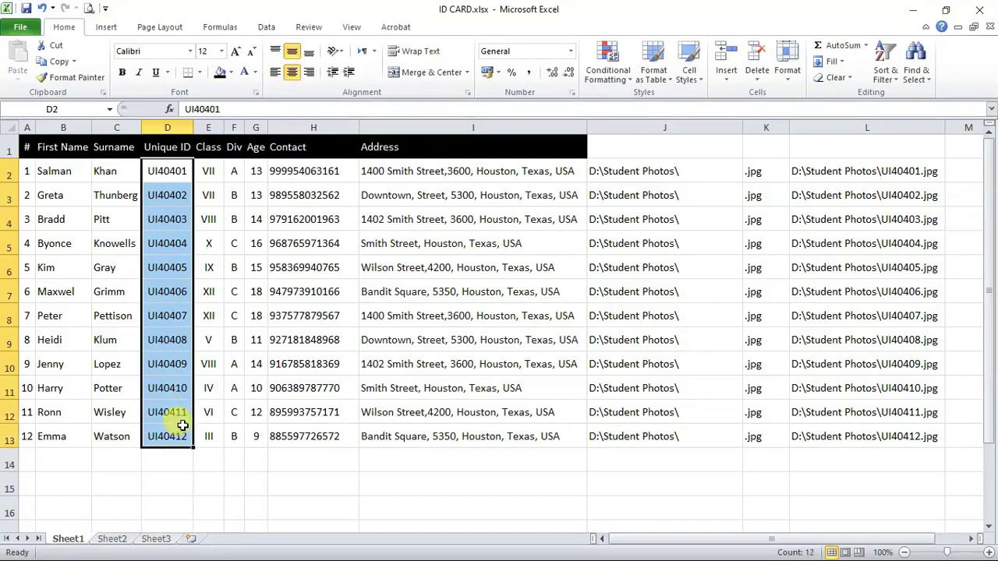
- Type 'Photos' in L1 and paste column L's 12 paths back as values only
{"action": "left_click", "coordinate": [825, 149]}
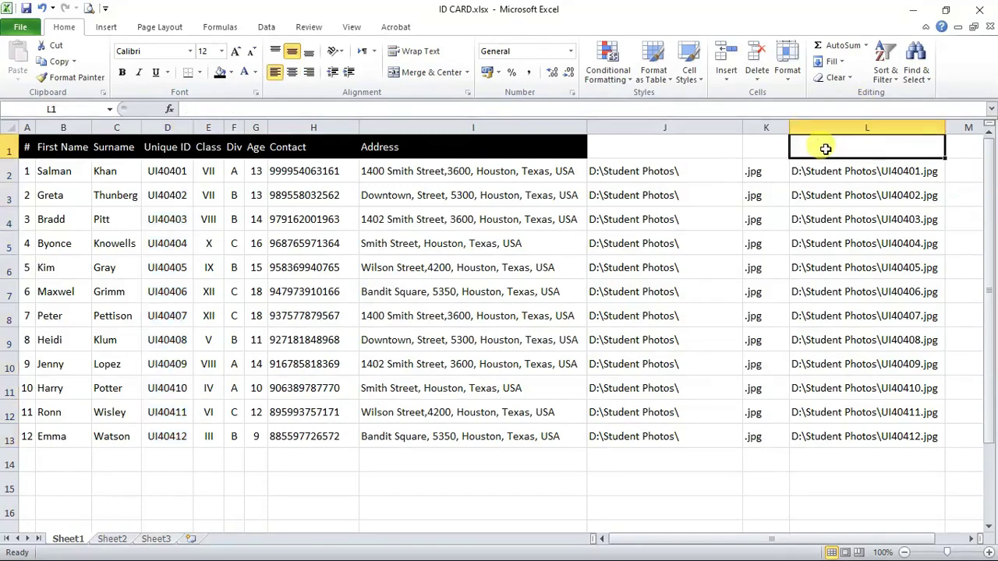
{"action": "type", "text": "Ph"}
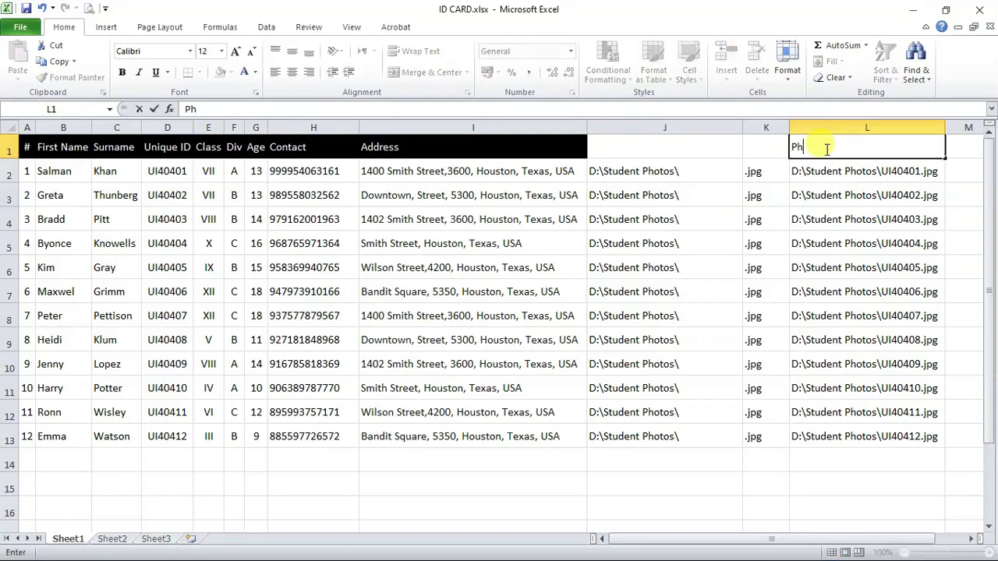
{"action": "type", "text": "otos"}
{"action": "left_click", "coordinate": [824, 127]}
{"action": "right_click", "coordinate": [822, 129]}
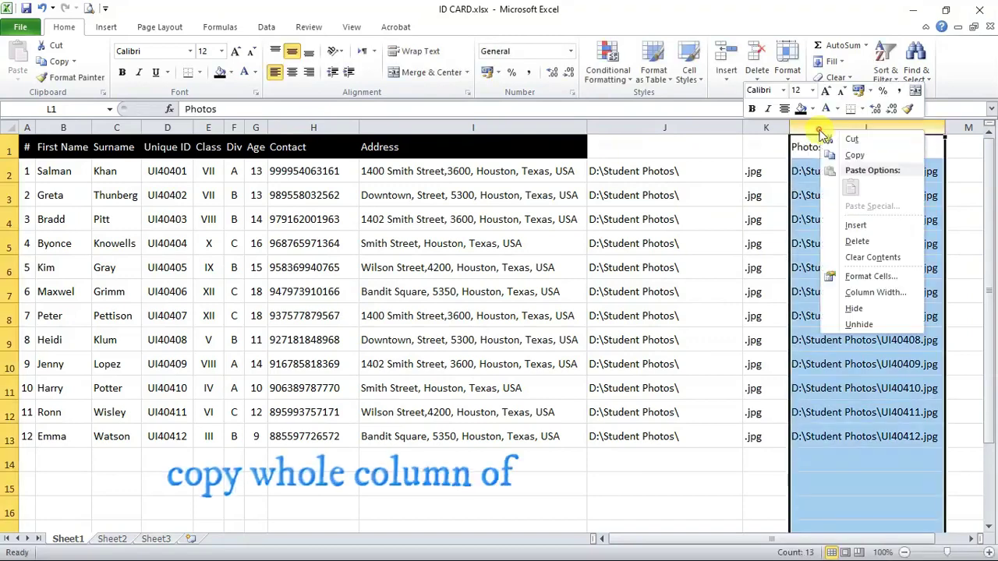
{"action": "left_click", "coordinate": [852, 151]}
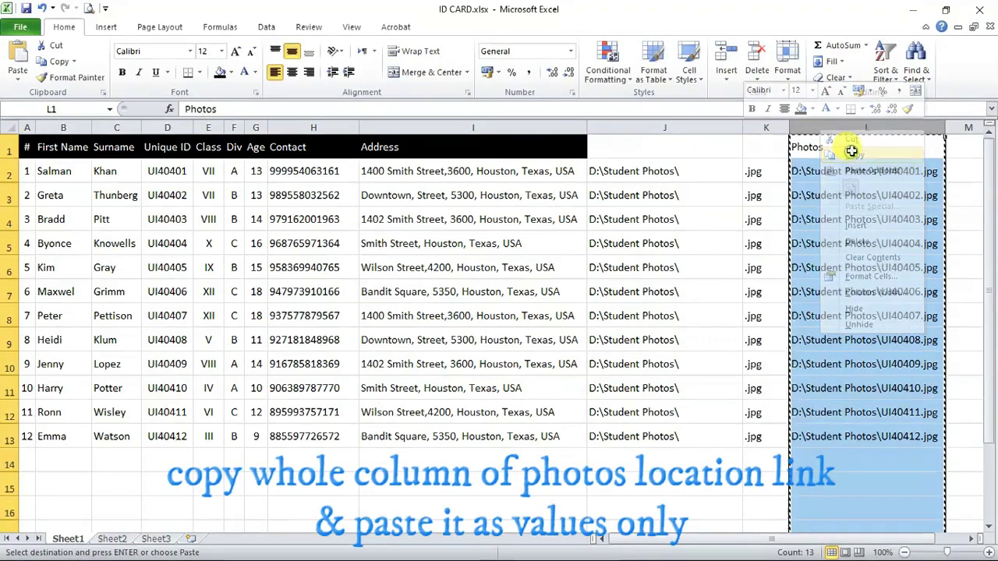
{"action": "left_click", "coordinate": [18, 78]}
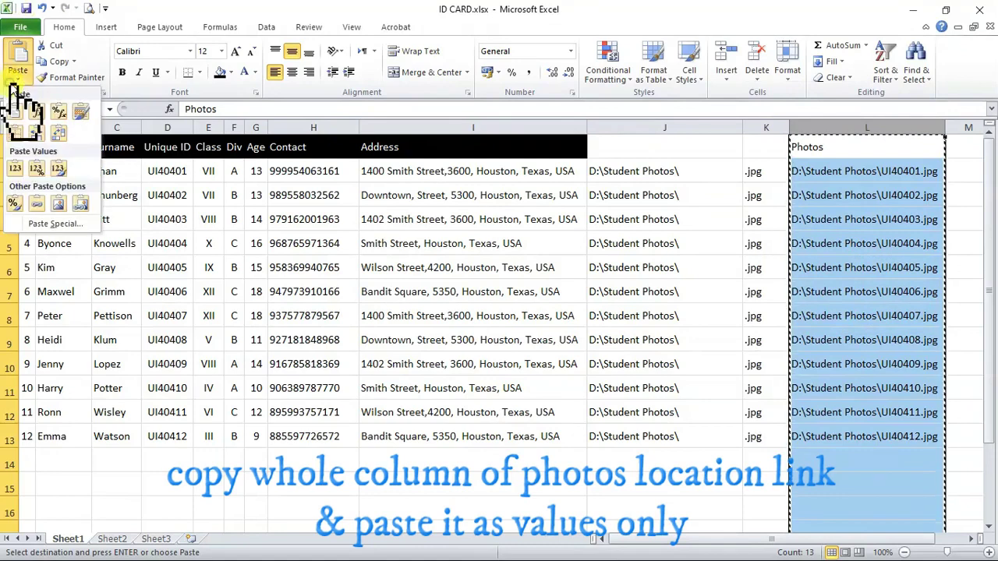
{"action": "left_click", "coordinate": [15, 167]}
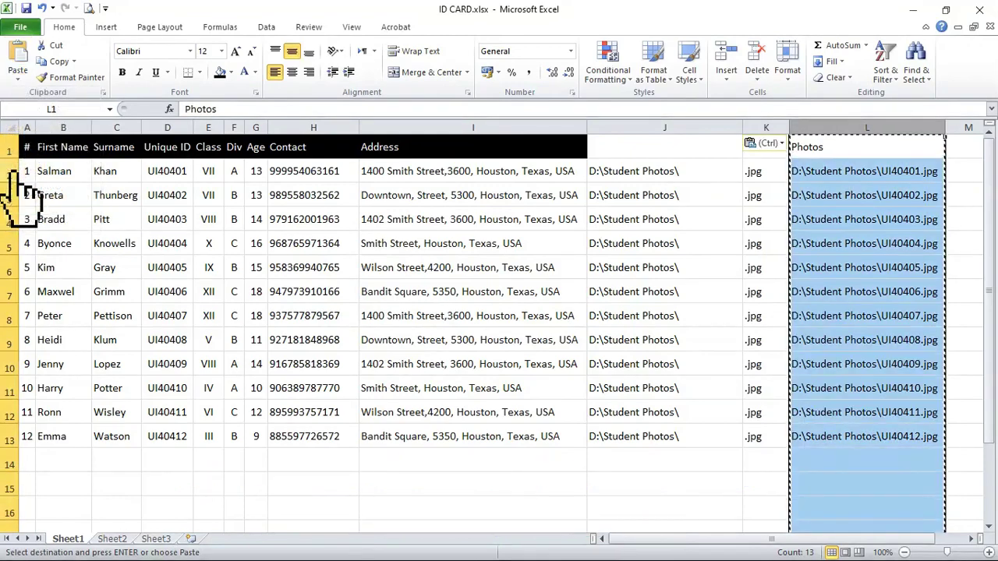
{"action": "left_click_drag", "start_coordinate": [762, 127], "coordinate": [640, 129]}
- Delete helper columns J and K so Photos moves into column J
{"action": "right_click", "coordinate": [640, 130]}
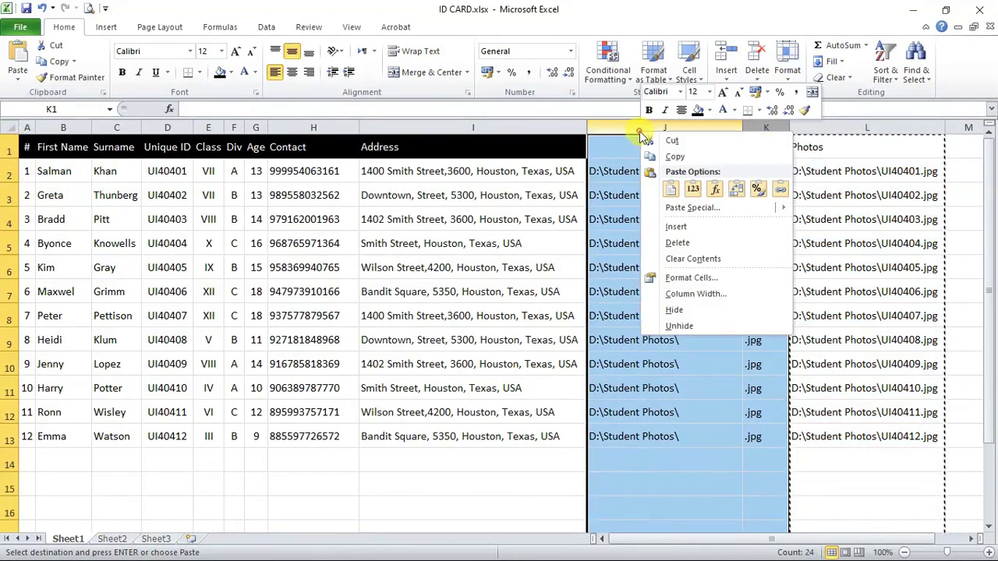
{"action": "left_click", "coordinate": [680, 243]}
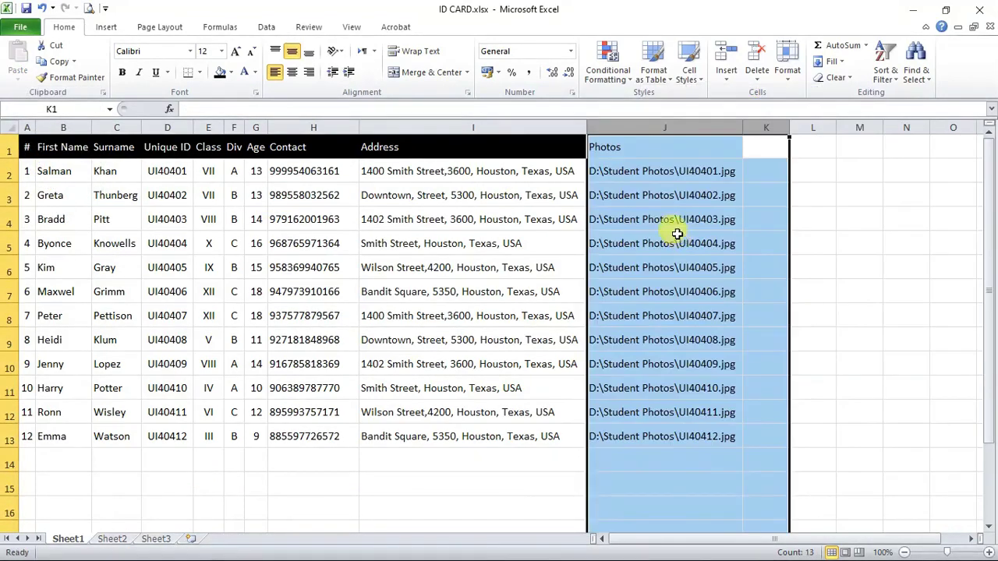
{"action": "left_click", "coordinate": [675, 226]}
- Give the Photos header in J1 a black fill and centred text
{"action": "left_click", "coordinate": [651, 147]}
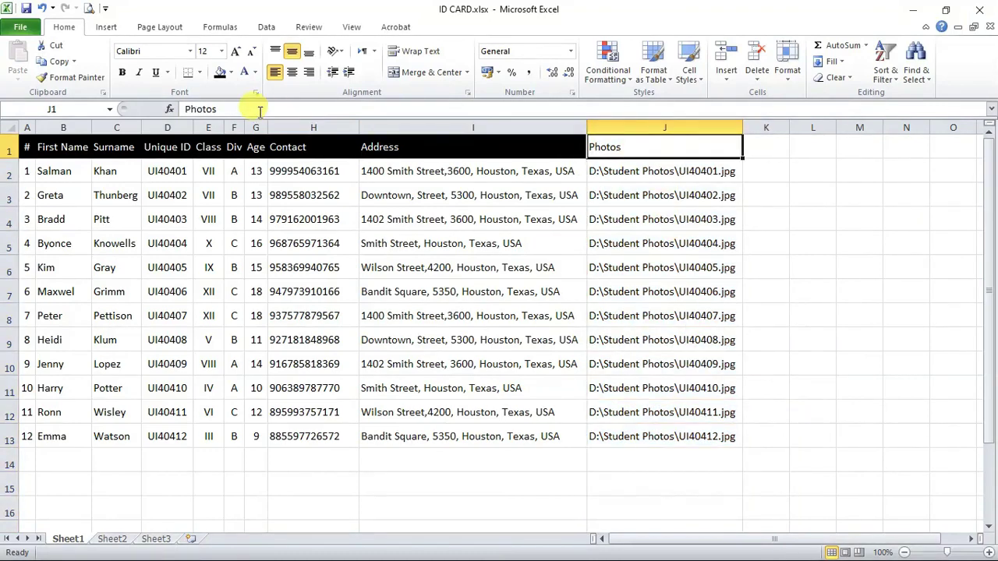
{"action": "left_click", "coordinate": [220, 78]}
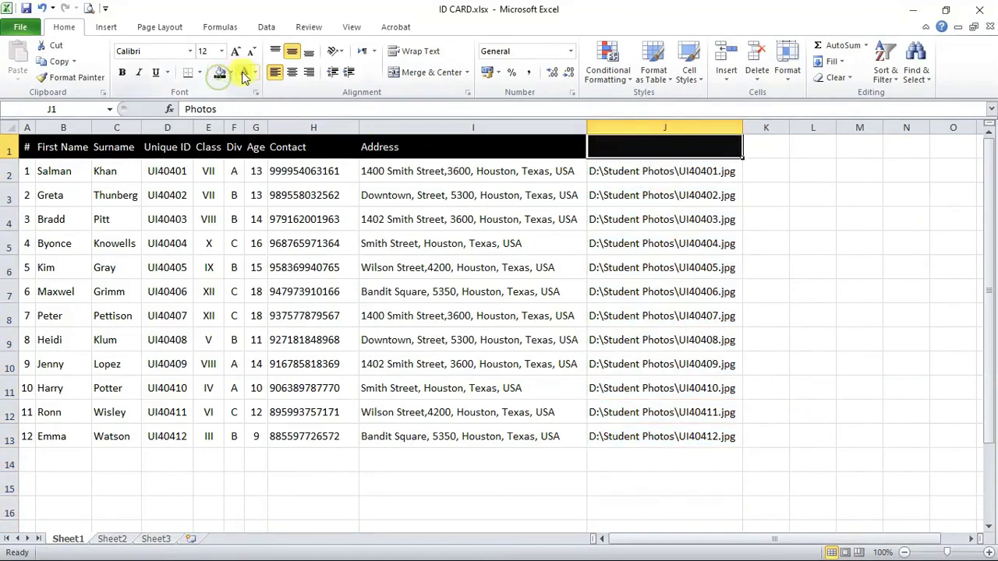
{"action": "left_click", "coordinate": [402, 219]}
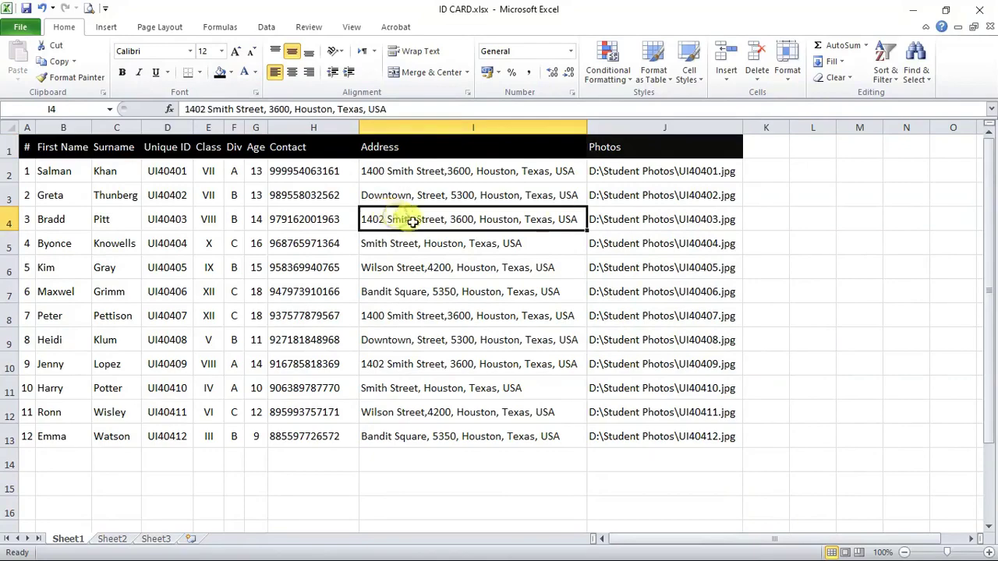
{"action": "left_click", "coordinate": [617, 142]}
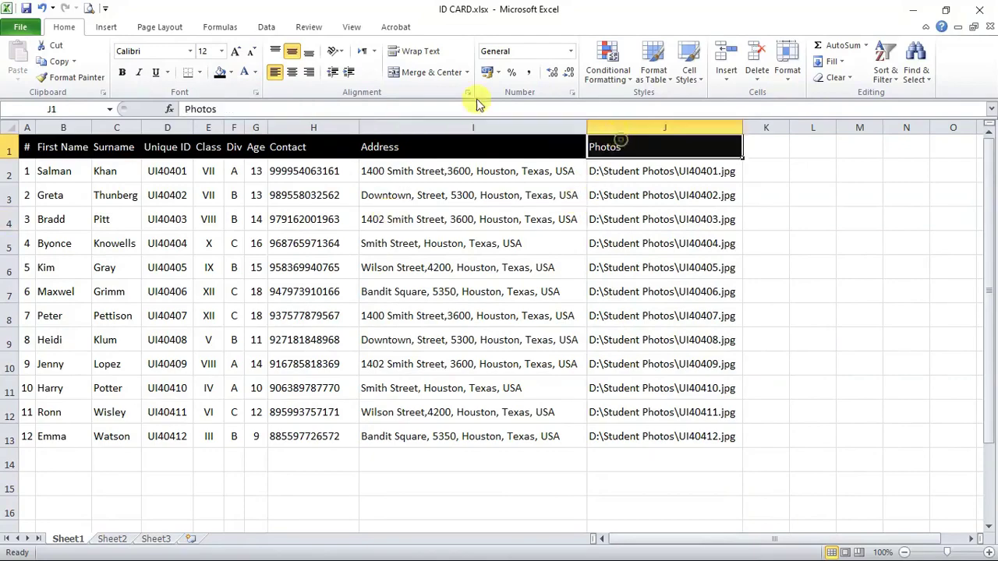
{"action": "left_click", "coordinate": [292, 72]}
{"action": "left_click", "coordinate": [419, 297]}
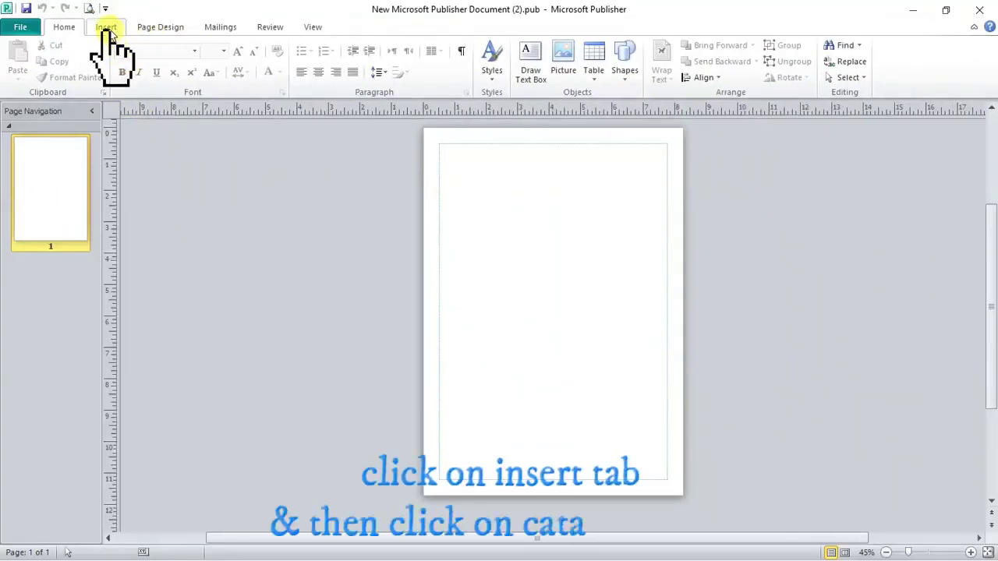
- Insert Catalog Pages and delete the blank page 1, leaving one Catalog Merge Area page
{"action": "left_click", "coordinate": [107, 28]}
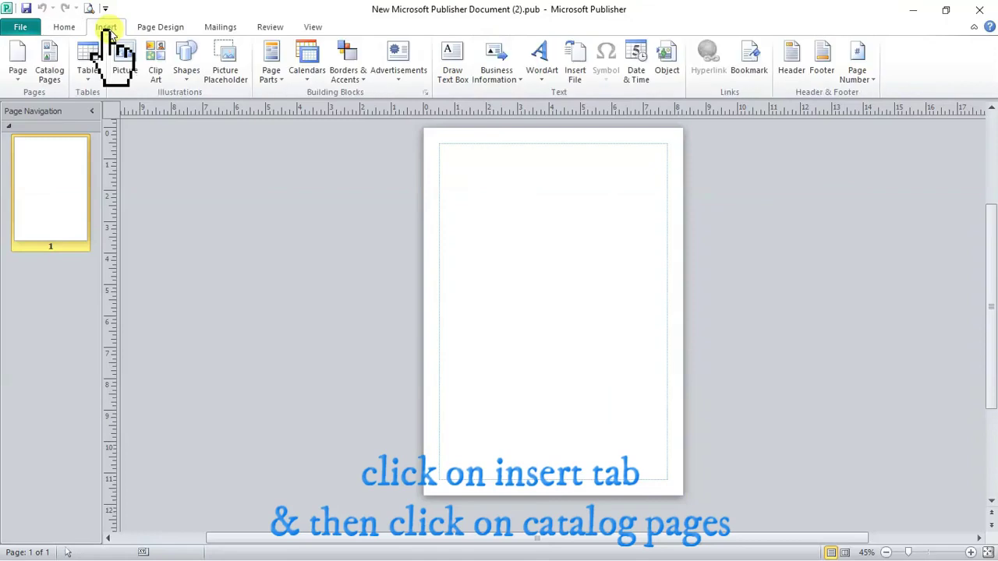
{"action": "left_click", "coordinate": [49, 63]}
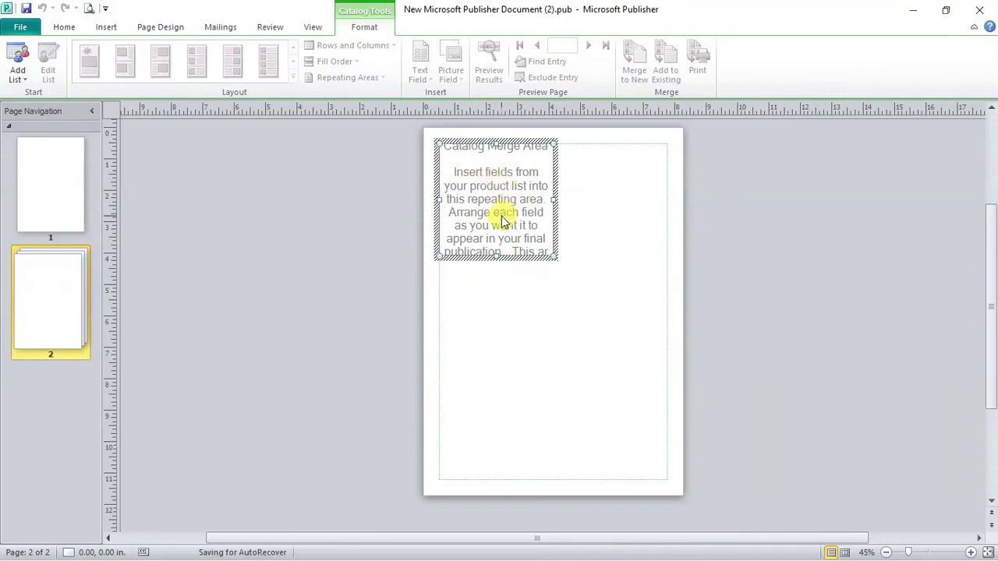
{"action": "left_click", "coordinate": [69, 186]}
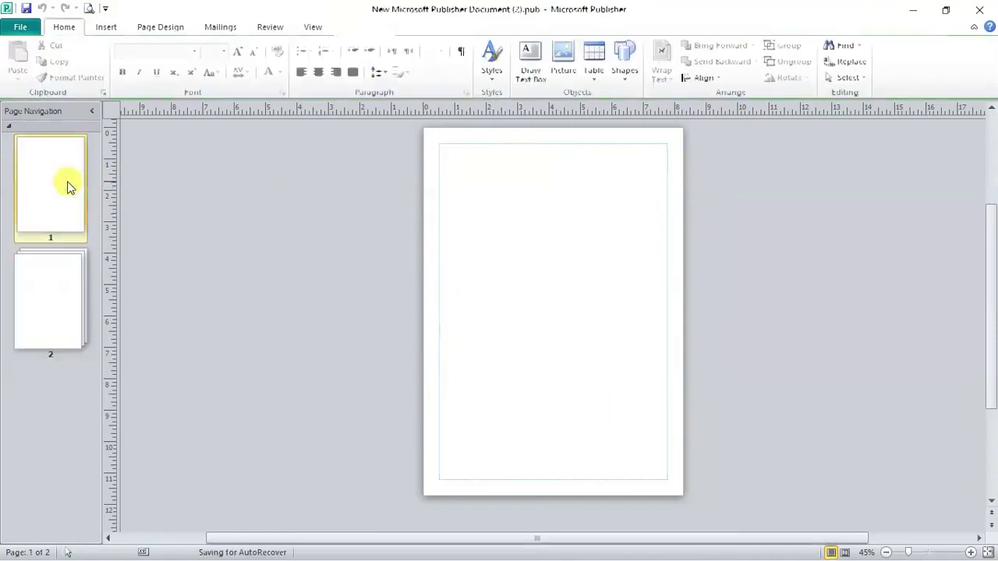
{"action": "right_click", "coordinate": [69, 187]}
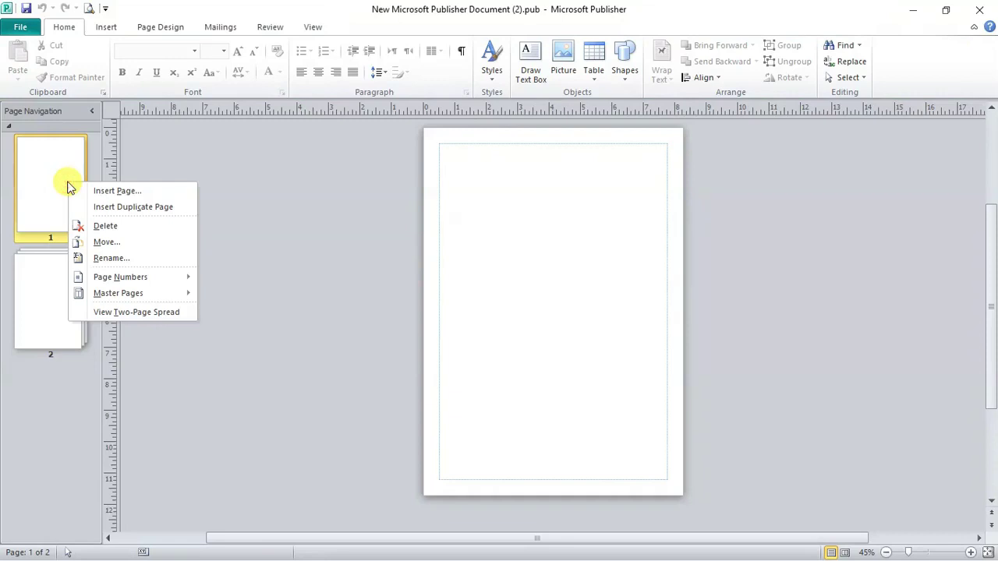
{"action": "left_click", "coordinate": [101, 226]}
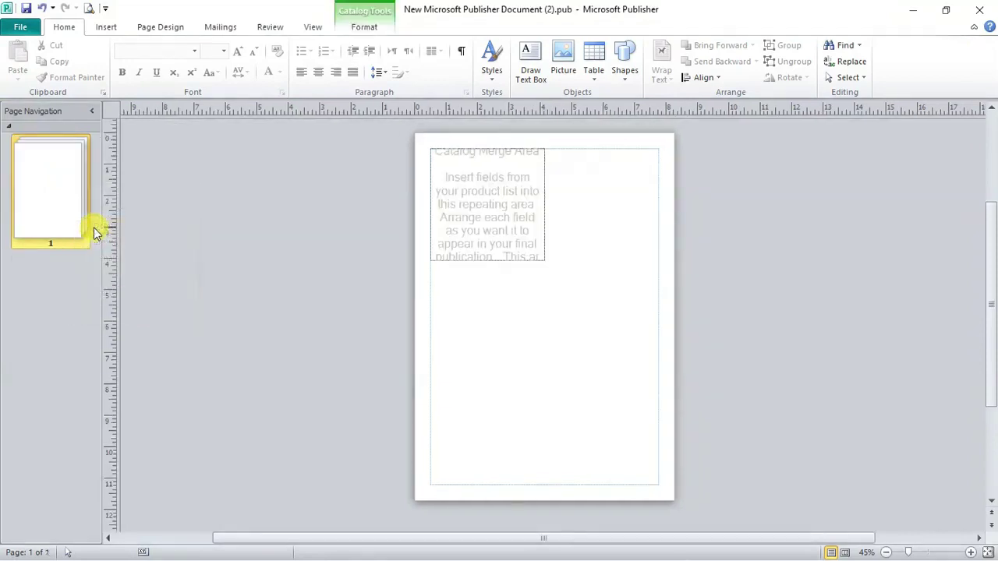
- Use the existing workbook ID CARD.xlsx from Desktop > Mail merge as the catalog's data list
{"action": "left_click", "coordinate": [364, 28]}
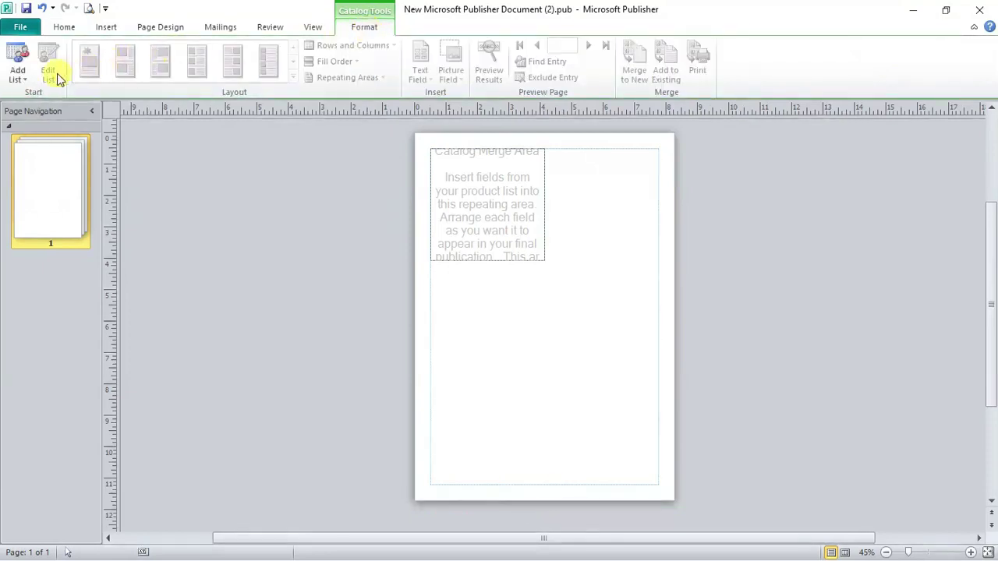
{"action": "left_click", "coordinate": [17, 74]}
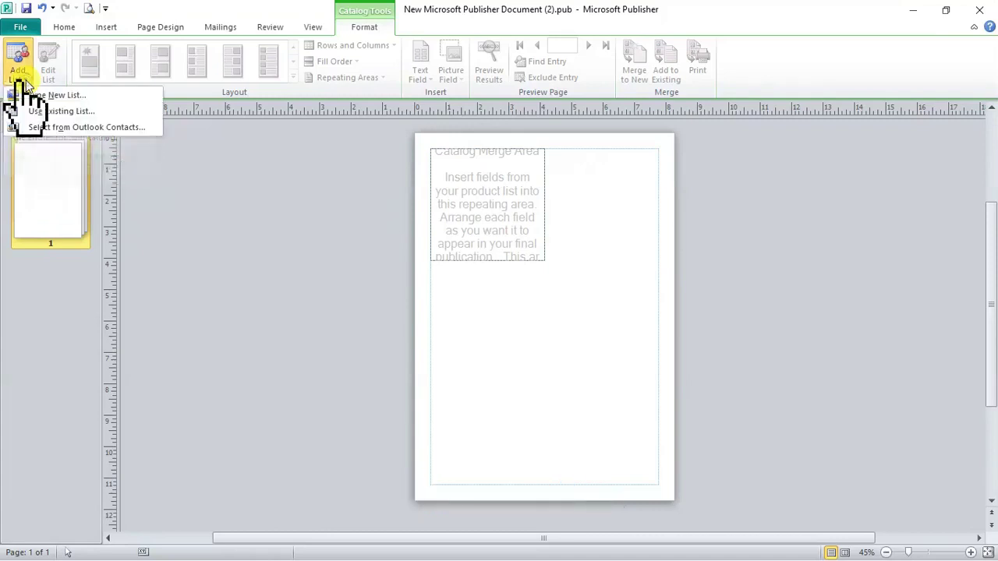
{"action": "left_click", "coordinate": [53, 114]}
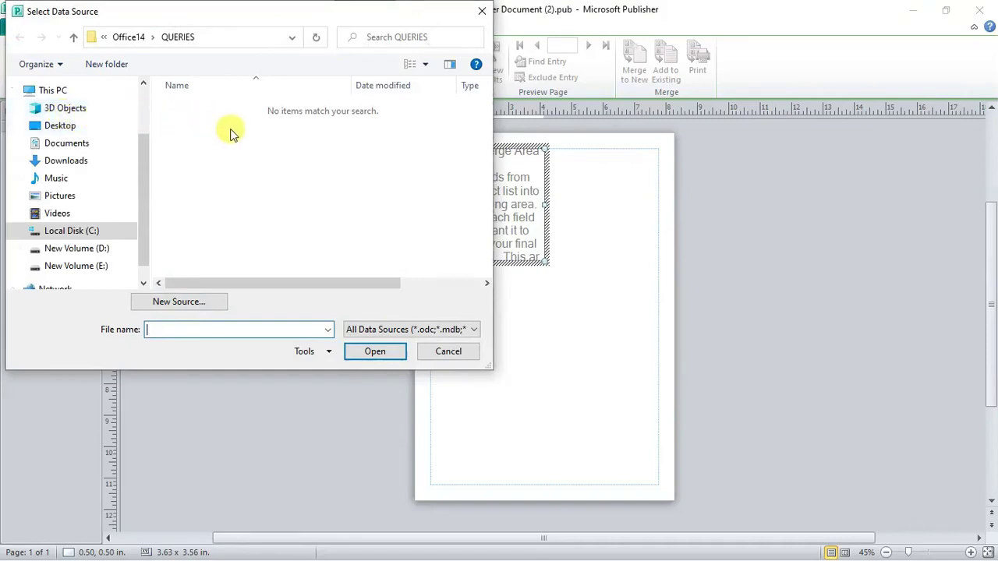
{"action": "left_click_drag", "start_coordinate": [142, 162], "coordinate": [142, 177]}
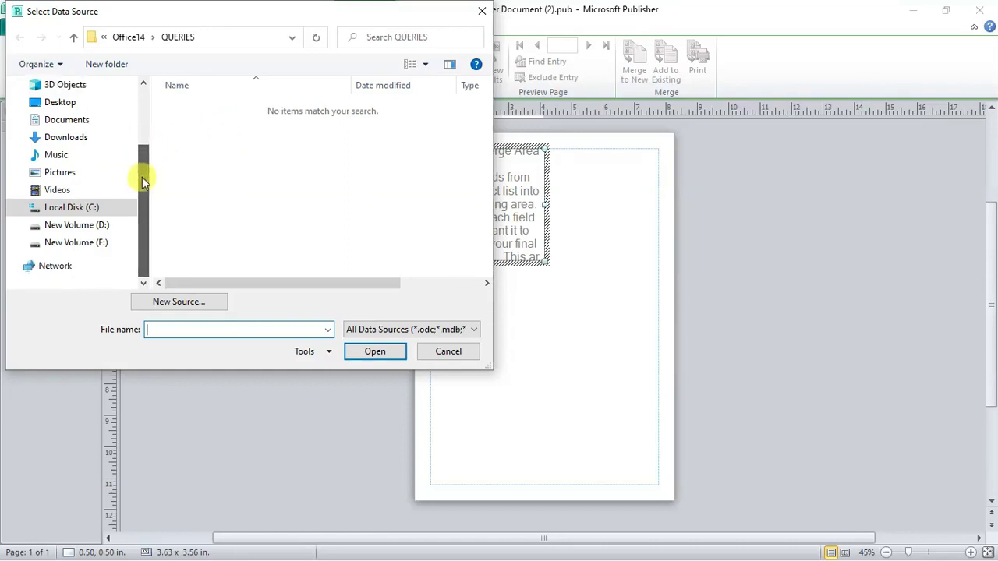
{"action": "left_click", "coordinate": [76, 105]}
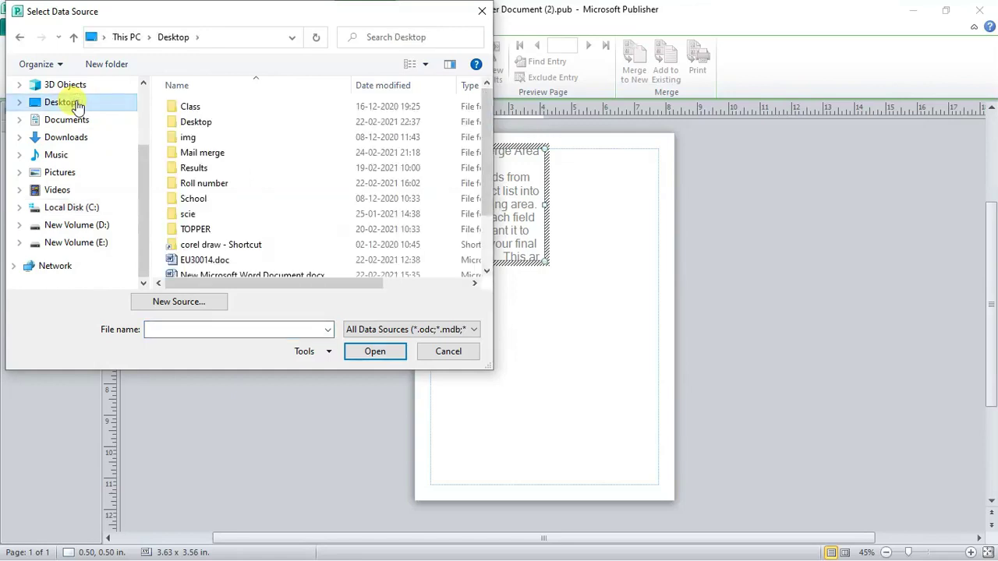
{"action": "double_click", "coordinate": [189, 159]}
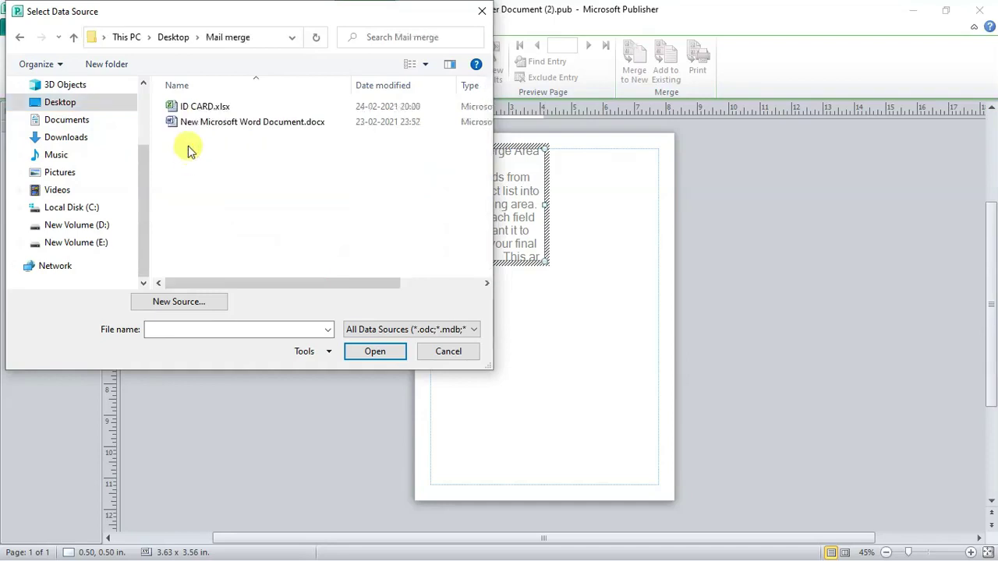
{"action": "left_click", "coordinate": [204, 109]}
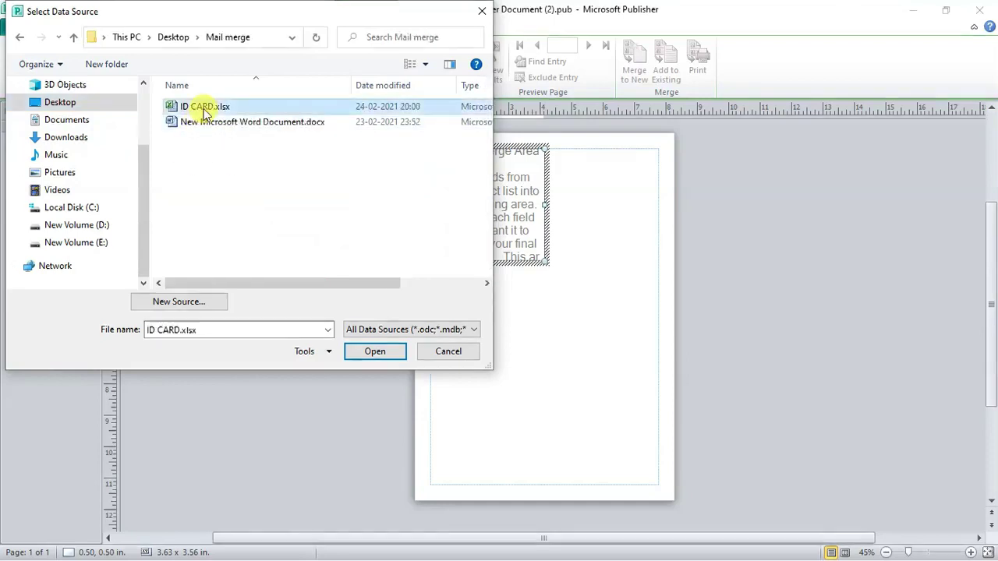
{"action": "left_click", "coordinate": [370, 351]}
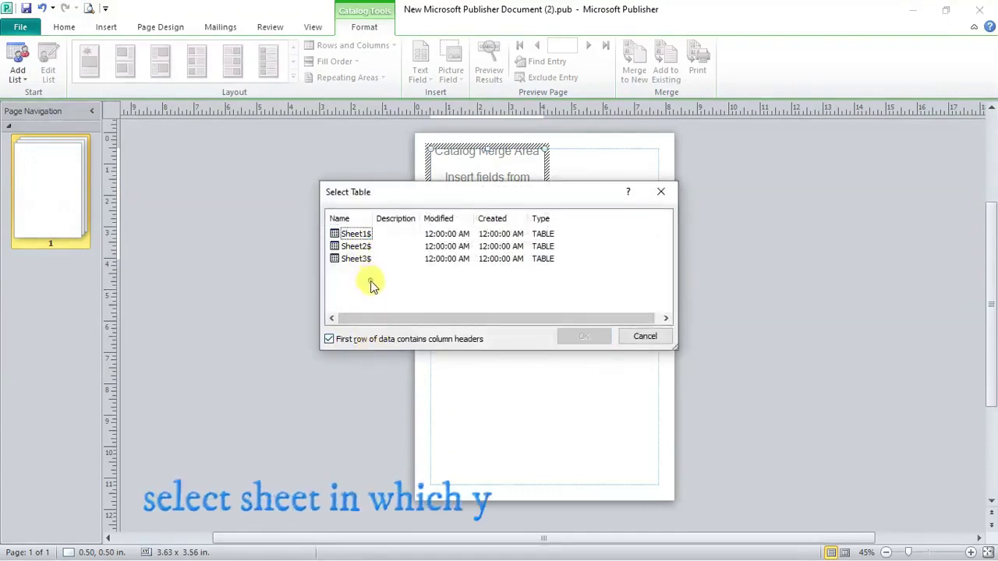
- Choose Sheet1$ as the data table and load the student records
{"action": "left_click", "coordinate": [349, 239]}
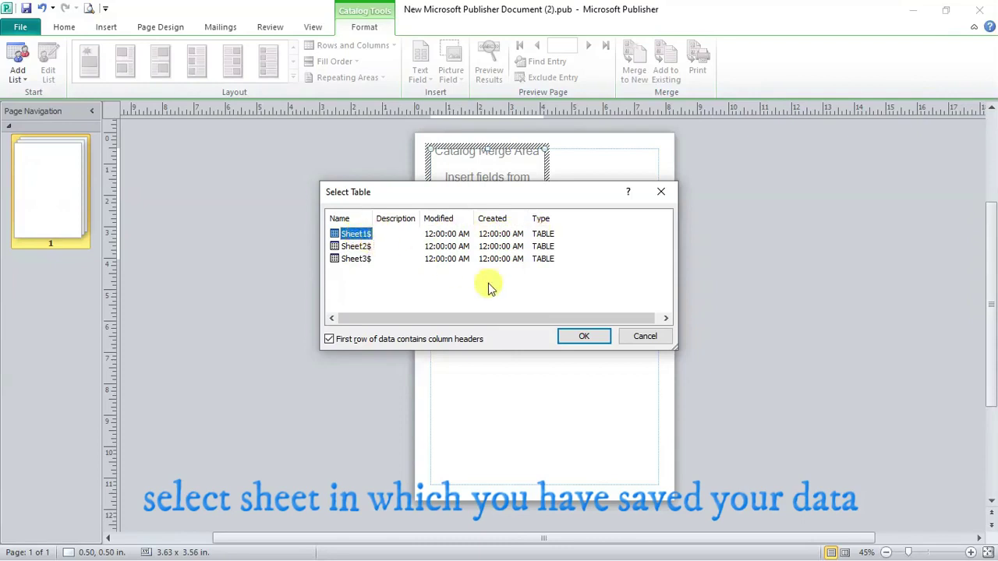
{"action": "left_click", "coordinate": [583, 337]}
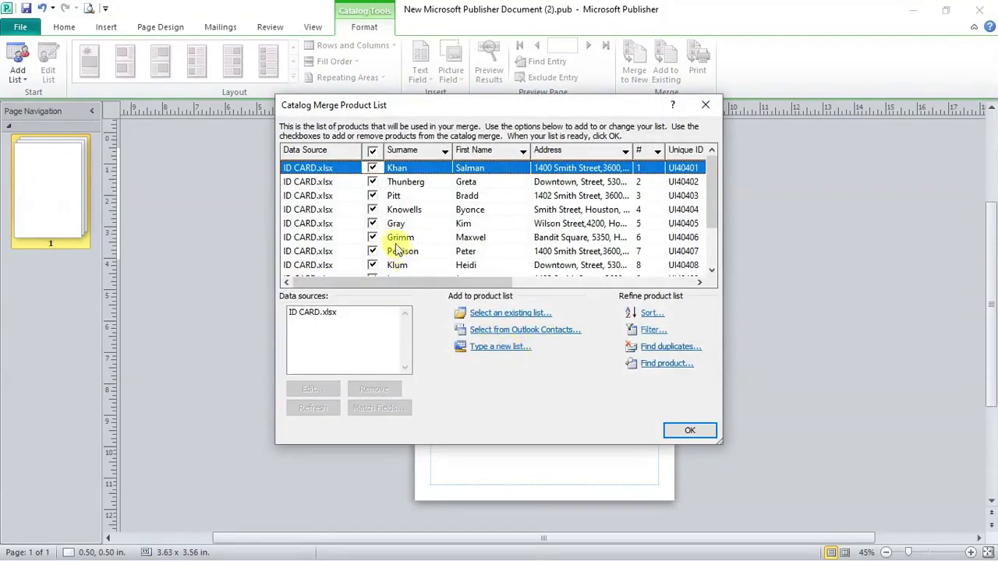
{"action": "scroll", "coordinate": [400, 215], "scroll_direction": "down", "scroll_amount": 2}
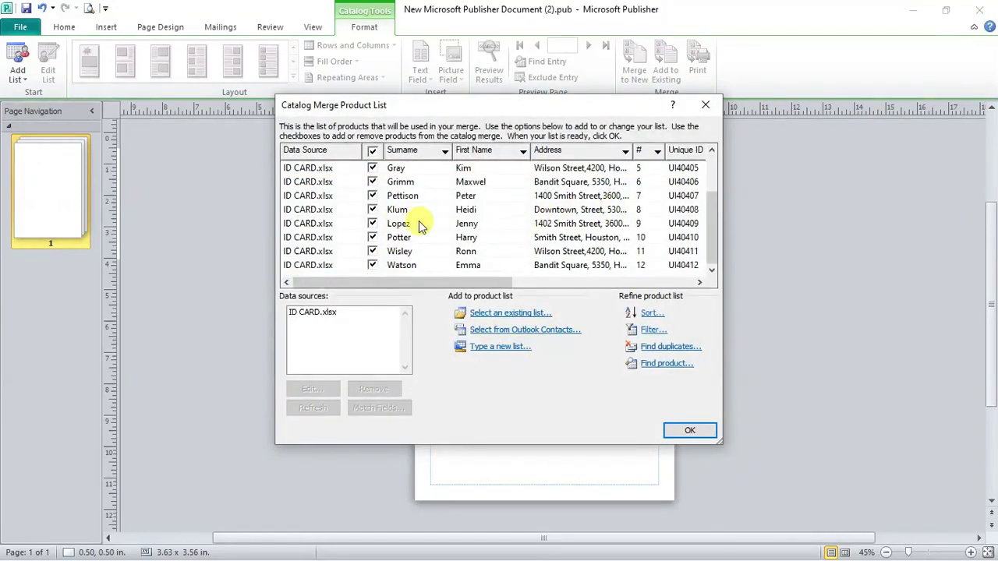
{"action": "scroll", "coordinate": [417, 224], "scroll_direction": "up", "scroll_amount": 2}
{"action": "scroll", "coordinate": [417, 224], "scroll_direction": "down", "scroll_amount": 2}
{"action": "scroll", "coordinate": [417, 222], "scroll_direction": "up", "scroll_amount": 2}
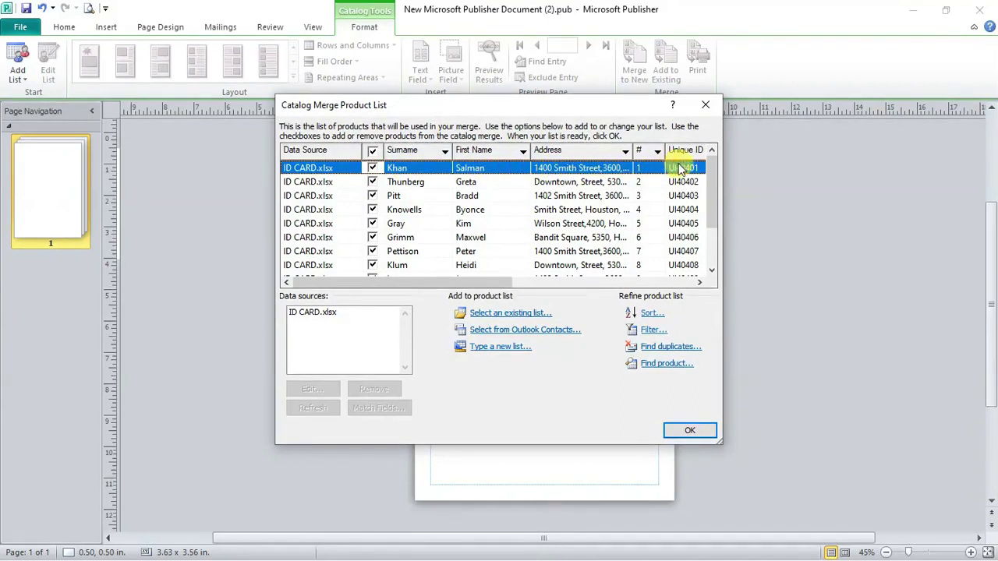
- Toggle the record checkboxes in the product list, keep the records included, and close it
{"action": "left_click", "coordinate": [374, 169]}
{"action": "left_click", "coordinate": [374, 182]}
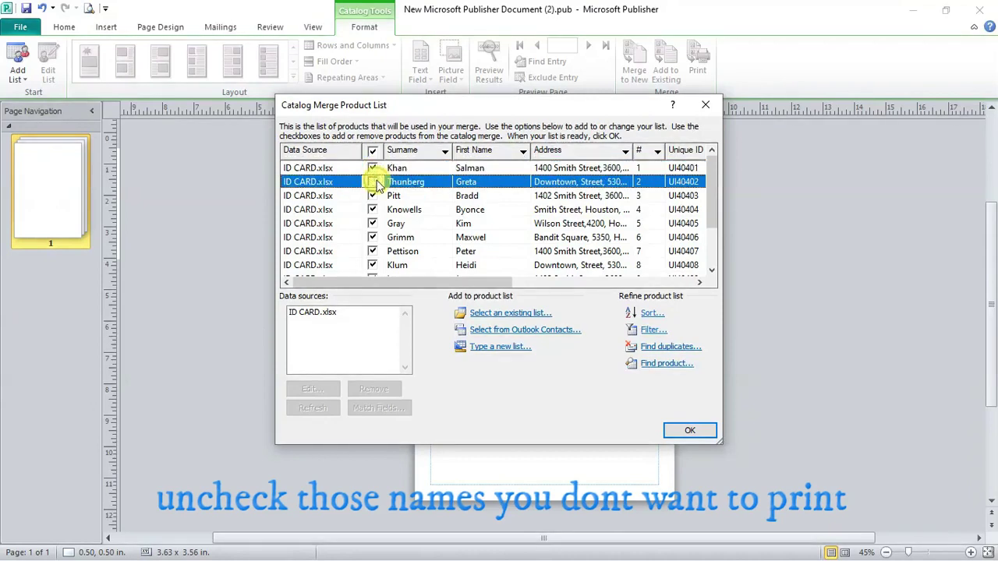
{"action": "left_click", "coordinate": [373, 195]}
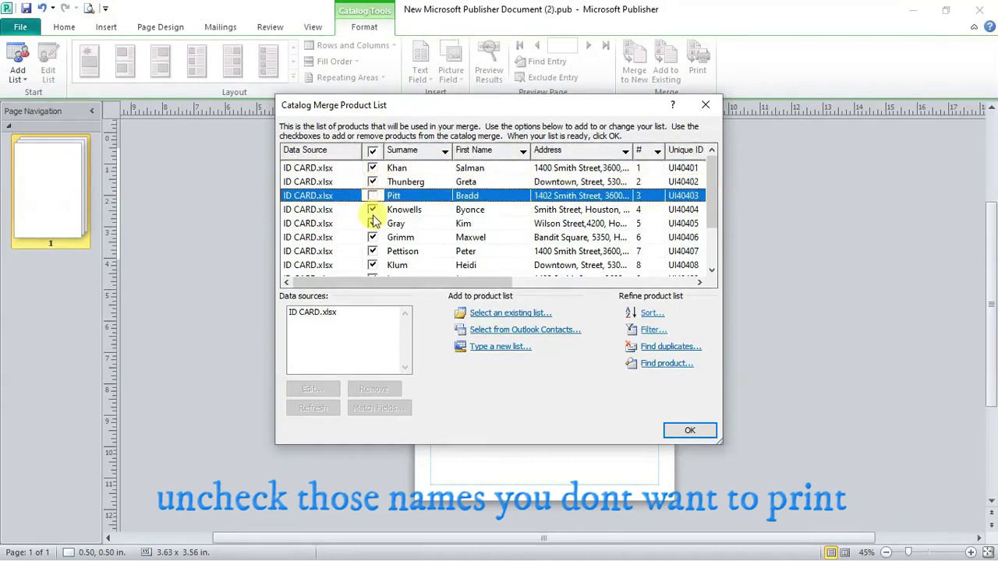
{"action": "left_click", "coordinate": [373, 210]}
{"action": "left_click", "coordinate": [372, 223]}
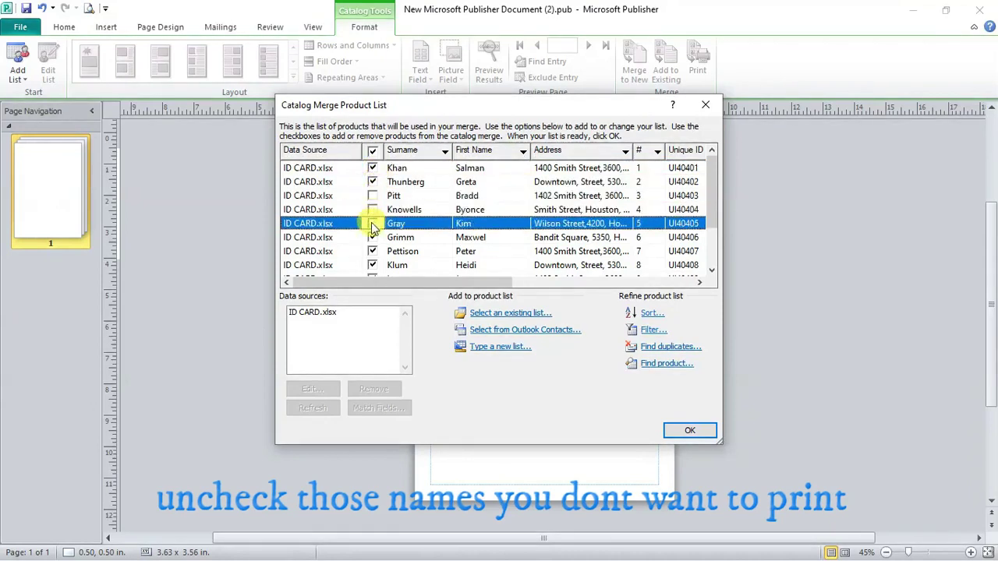
{"action": "left_click", "coordinate": [372, 209]}
{"action": "left_click", "coordinate": [372, 196]}
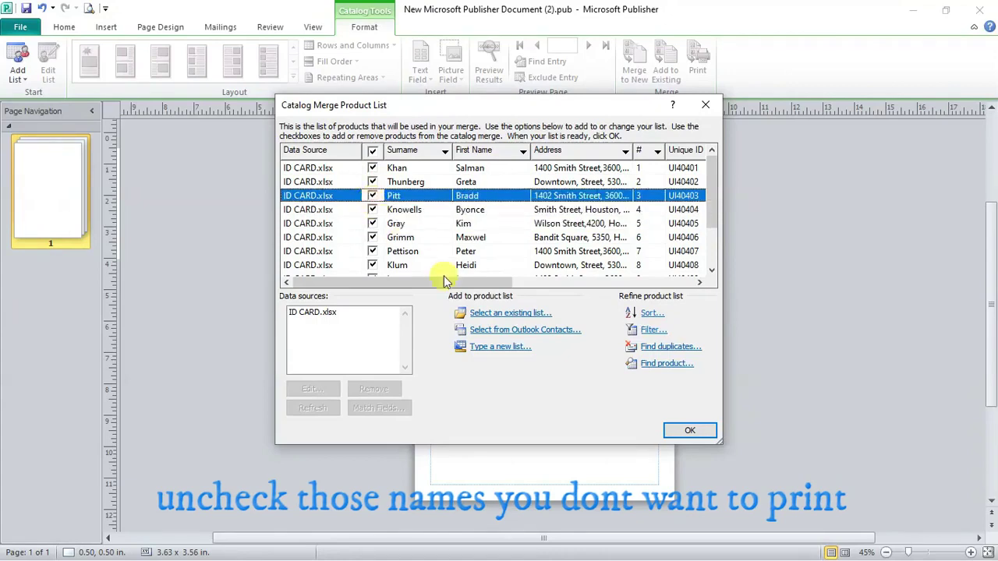
{"action": "left_click", "coordinate": [684, 431]}
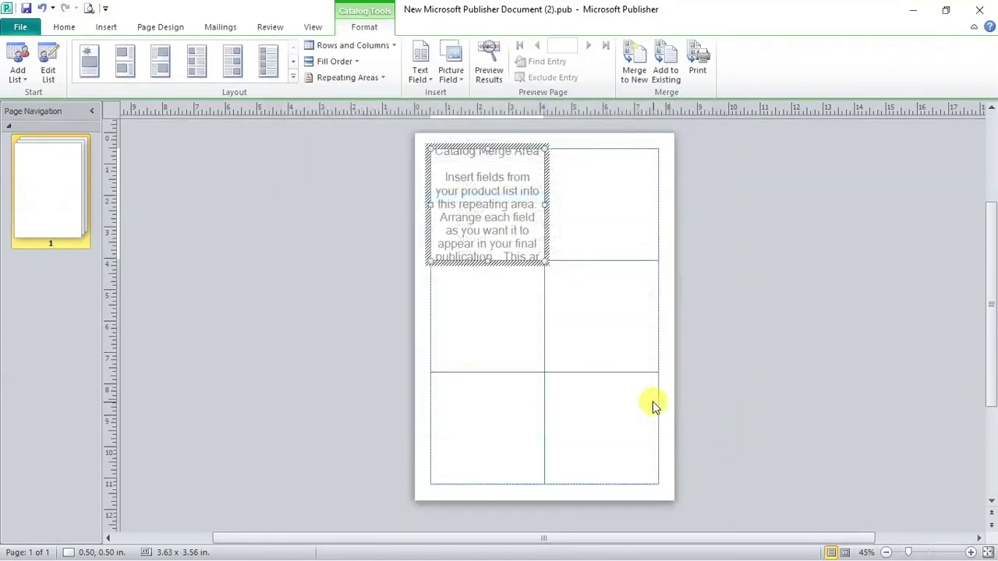
- Set the catalog page layout to 6 rows by 2 columns of cards
{"action": "left_click", "coordinate": [50, 78]}
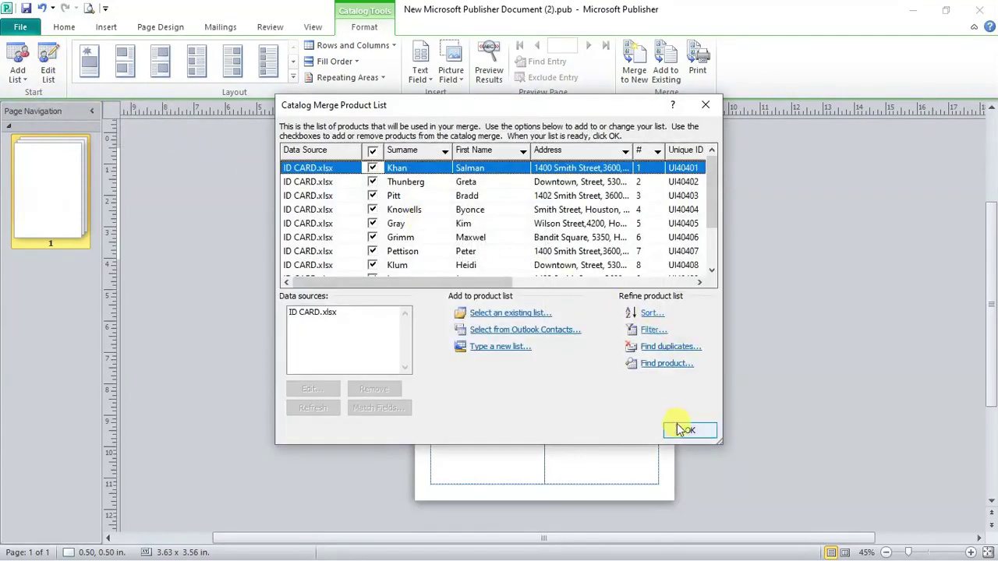
{"action": "left_click", "coordinate": [686, 431]}
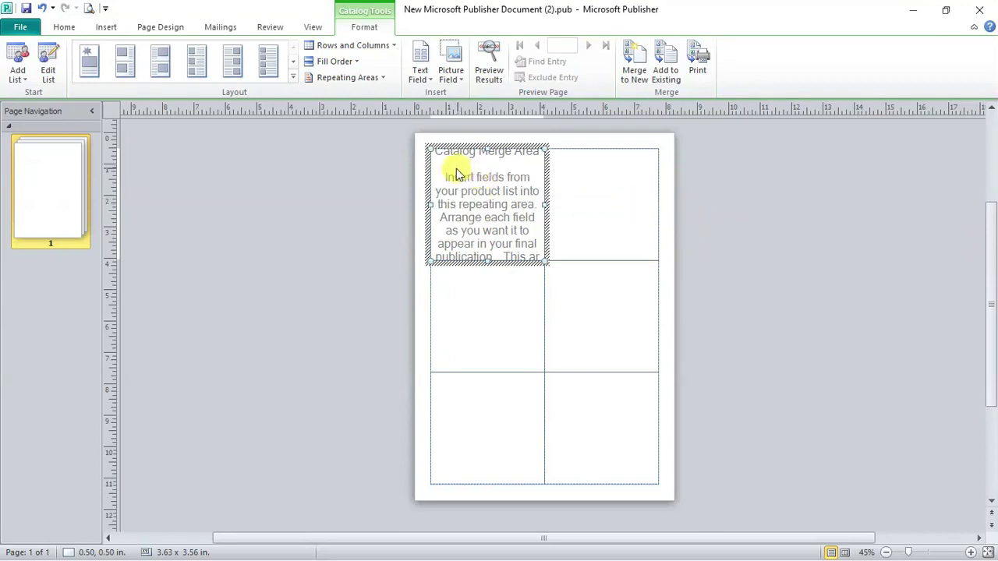
{"action": "left_click", "coordinate": [390, 49]}
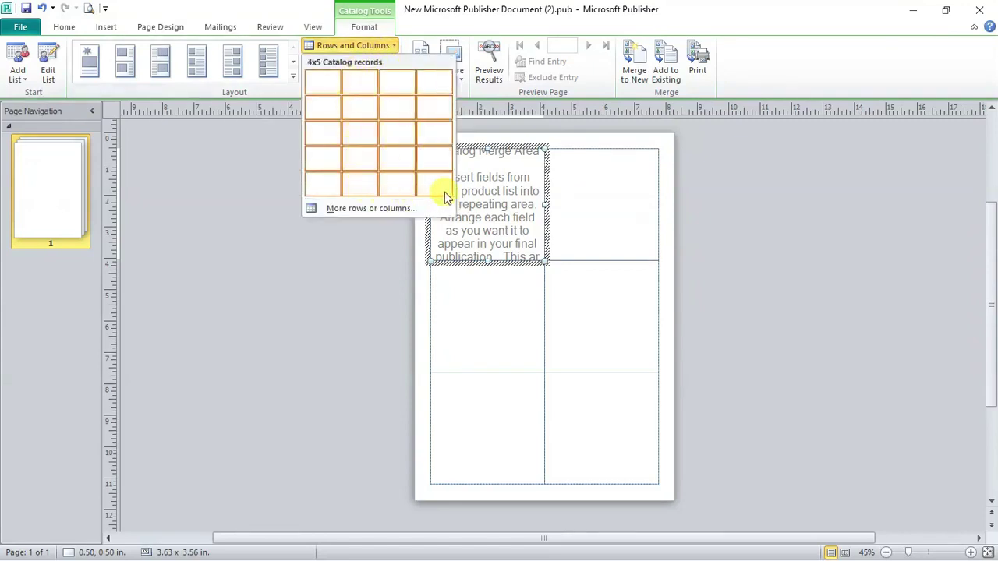
{"action": "left_click", "coordinate": [373, 211]}
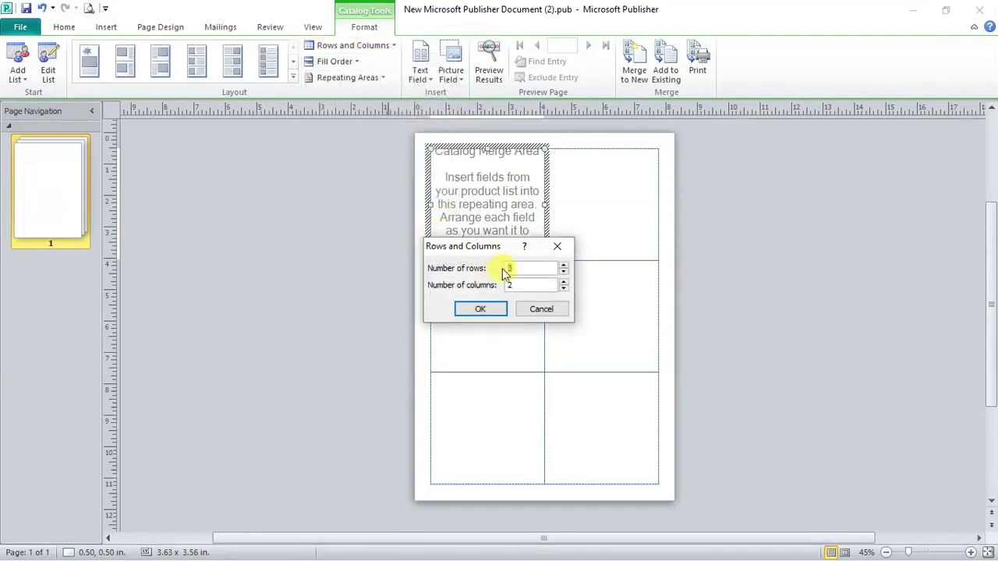
{"action": "type", "text": "6"}
{"action": "left_click", "coordinate": [481, 310]}
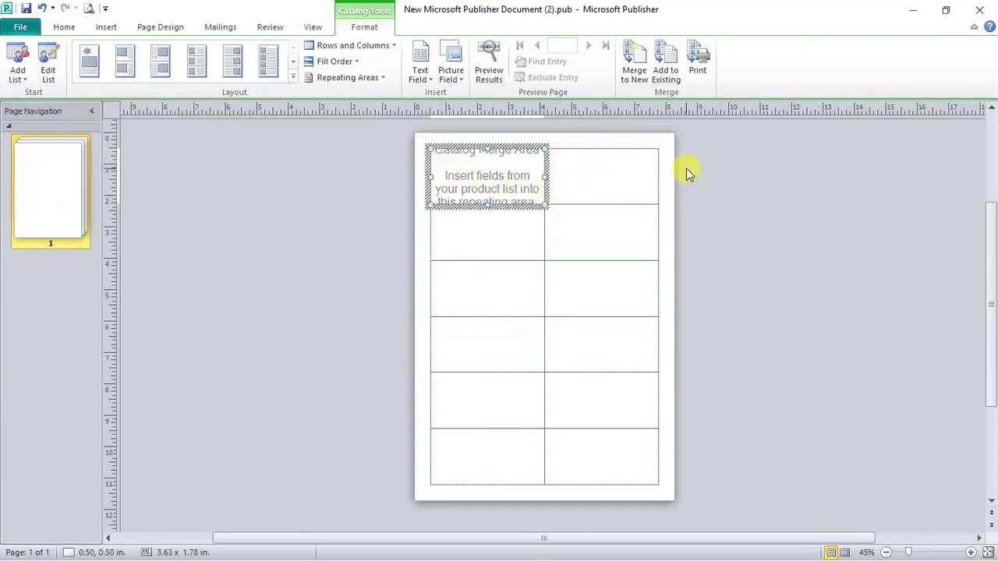
{"action": "mouse_move", "coordinate": [681, 158]}
{"action": "left_mouse_down"}
{"action": "mouse_move", "coordinate": [568, 243]}
{"action": "mouse_move", "coordinate": [457, 379]}
{"action": "mouse_move", "coordinate": [434, 451]}
{"action": "mouse_move", "coordinate": [413, 468]}
{"action": "left_mouse_up"}
- Draw a rounded rectangle filling the first catalog cell
{"action": "left_click", "coordinate": [457, 190]}
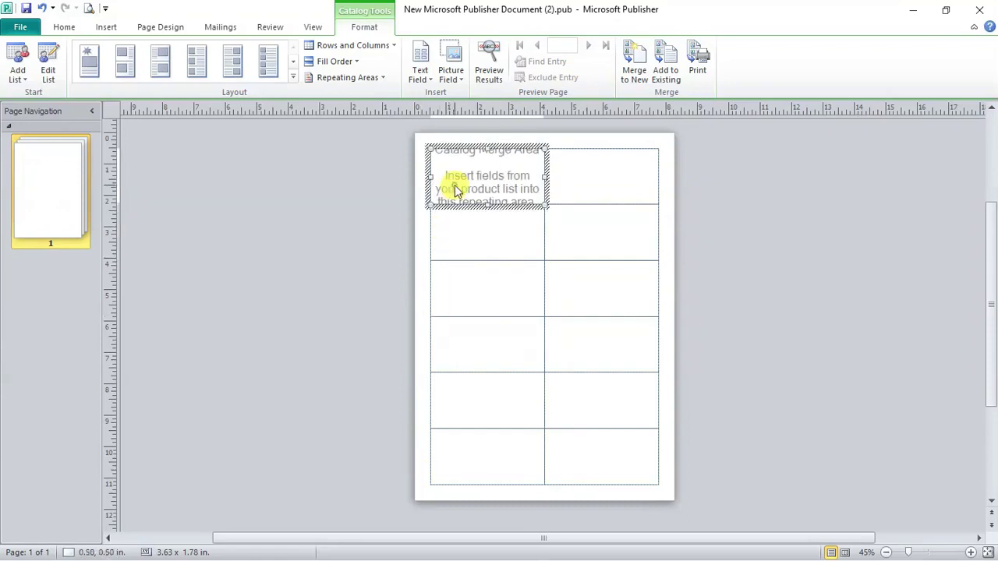
{"action": "left_click", "coordinate": [106, 27]}
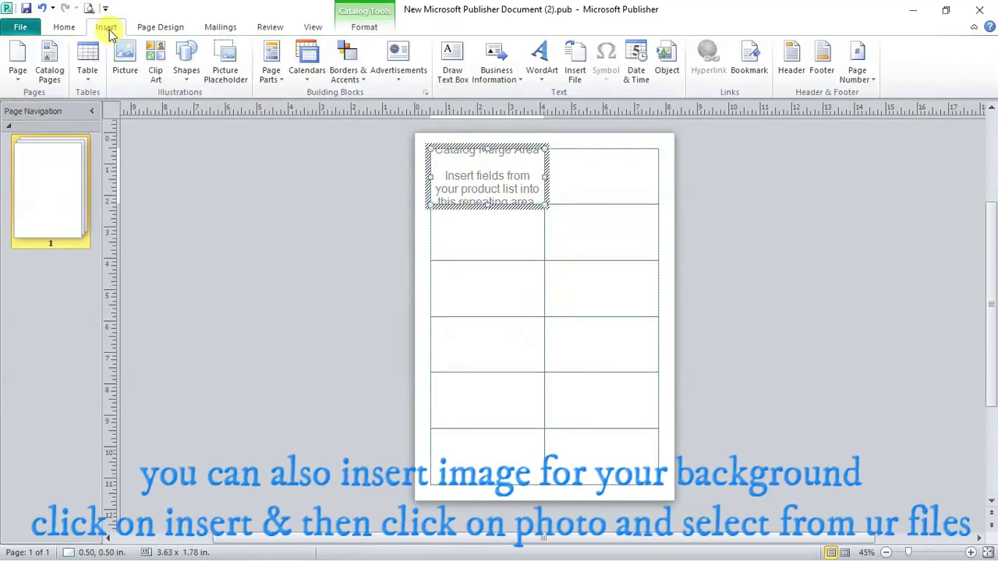
{"action": "left_click", "coordinate": [186, 74]}
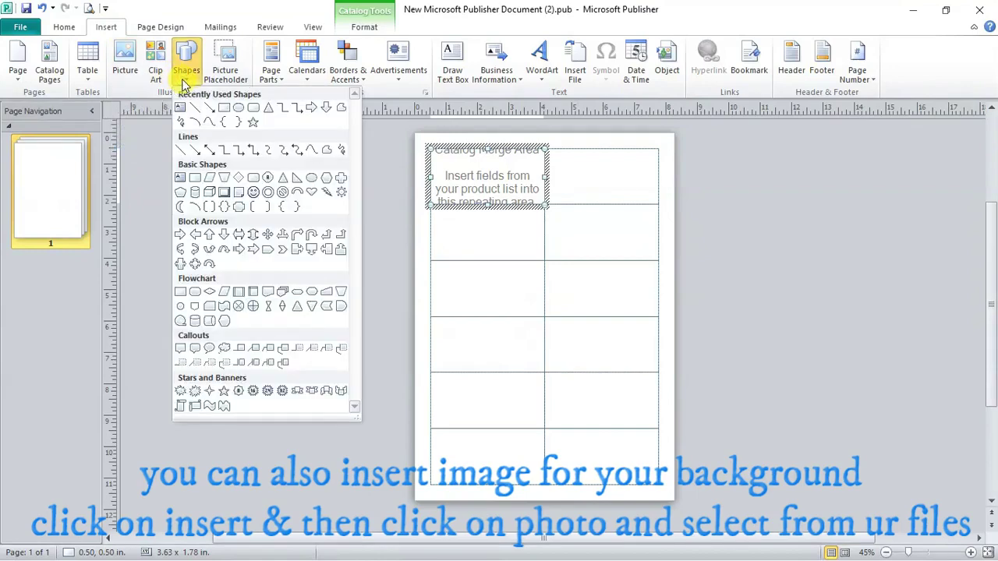
{"action": "left_click", "coordinate": [252, 108]}
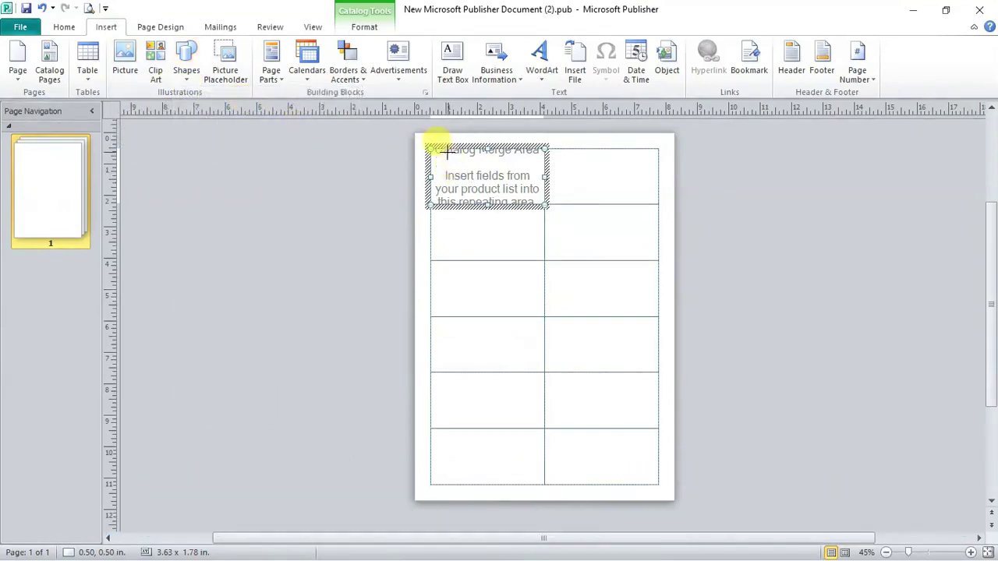
{"action": "left_click_drag", "start_coordinate": [434, 152], "coordinate": [542, 203]}
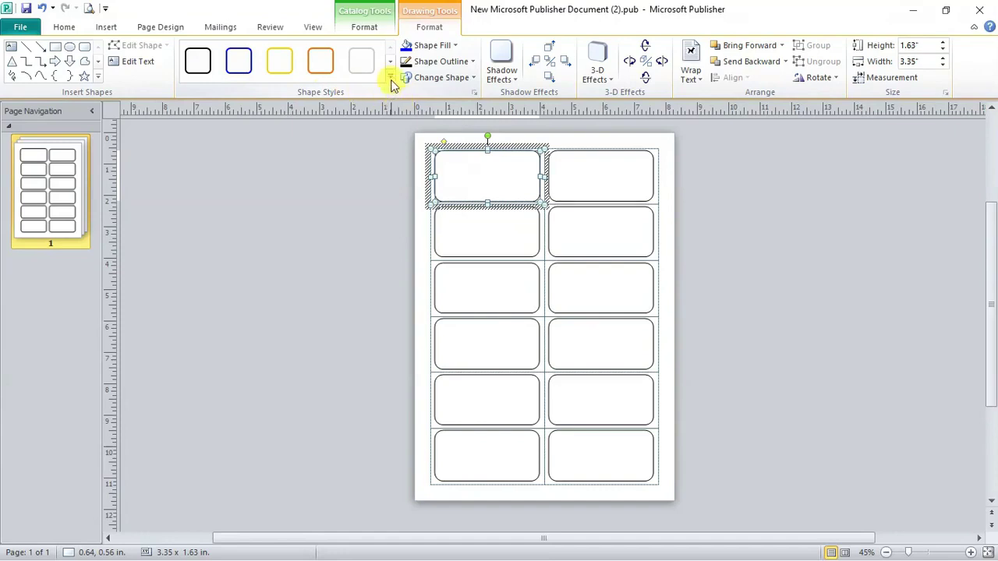
- Give the card a light orange gradient shape style and add text inside it
{"action": "left_click", "coordinate": [392, 80]}
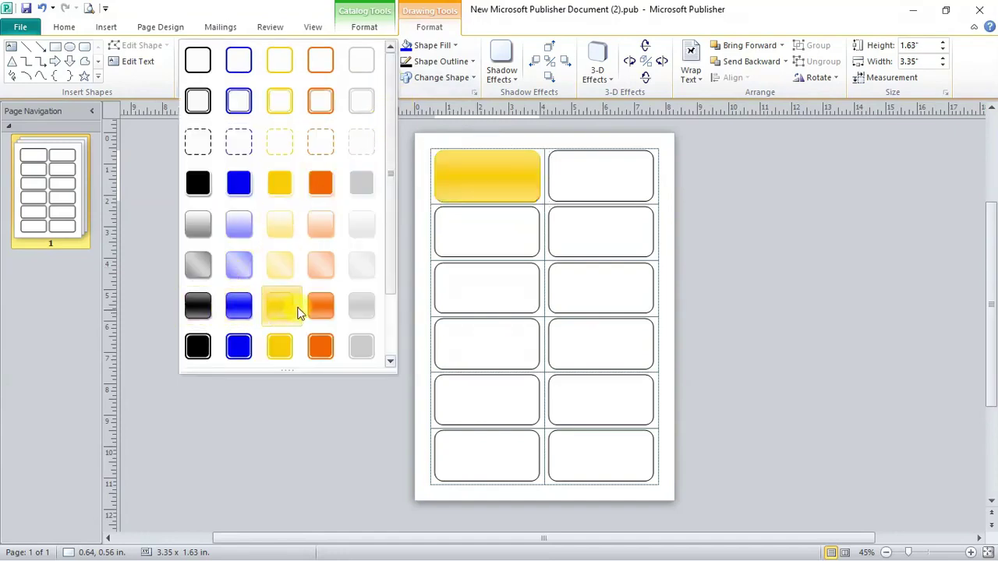
{"action": "left_click", "coordinate": [315, 271]}
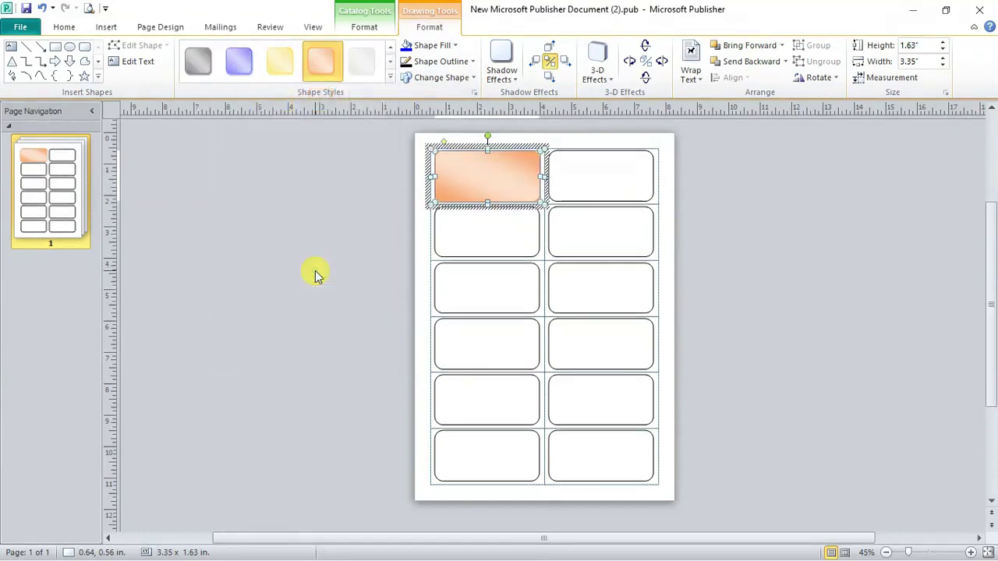
{"action": "right_click", "coordinate": [476, 181]}
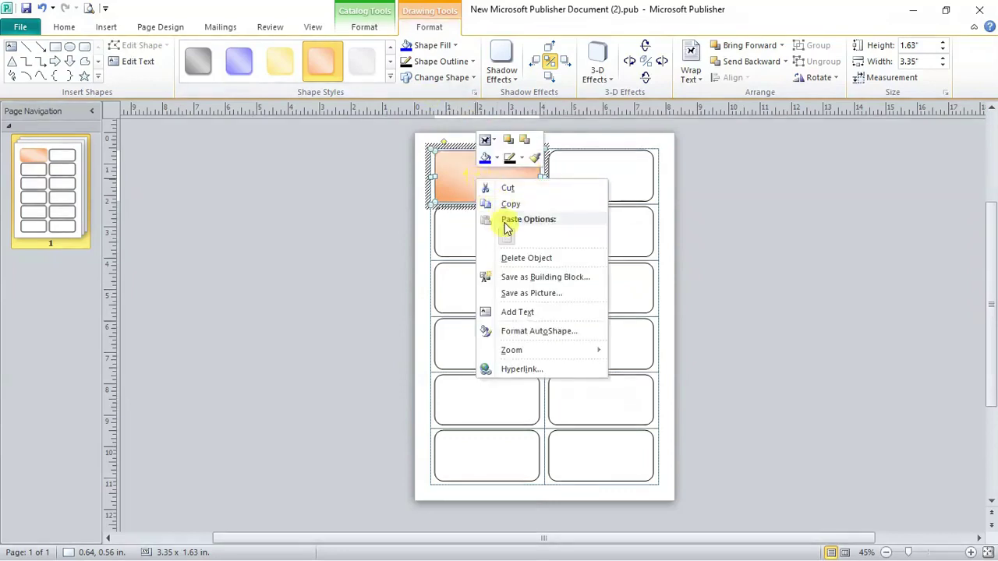
{"action": "left_click", "coordinate": [512, 311]}
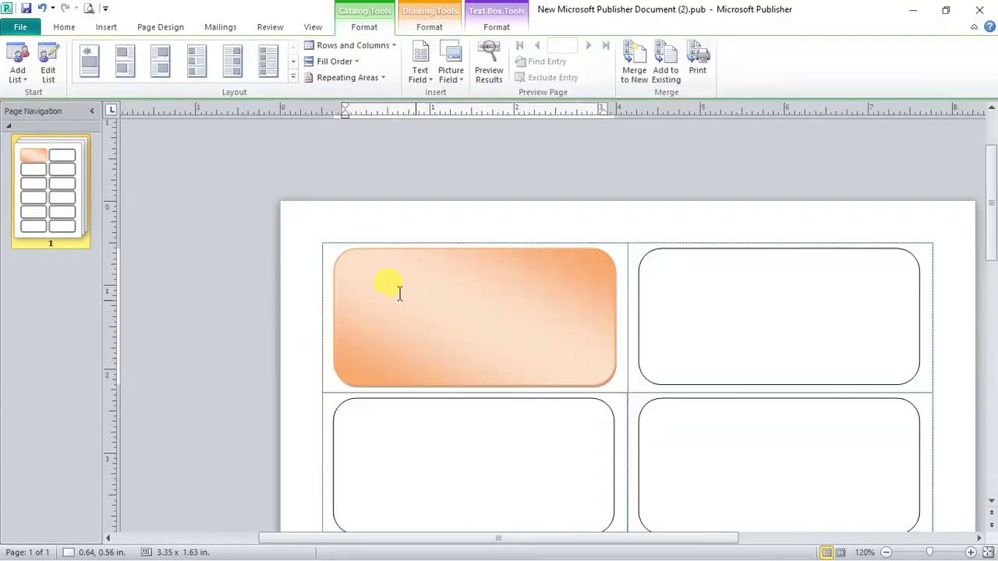
{"action": "left_click", "coordinate": [351, 267]}
- Type 'Name :' followed by the First Name and Surname merge fields, then preview the merged cards
{"action": "type", "text": "Name"}
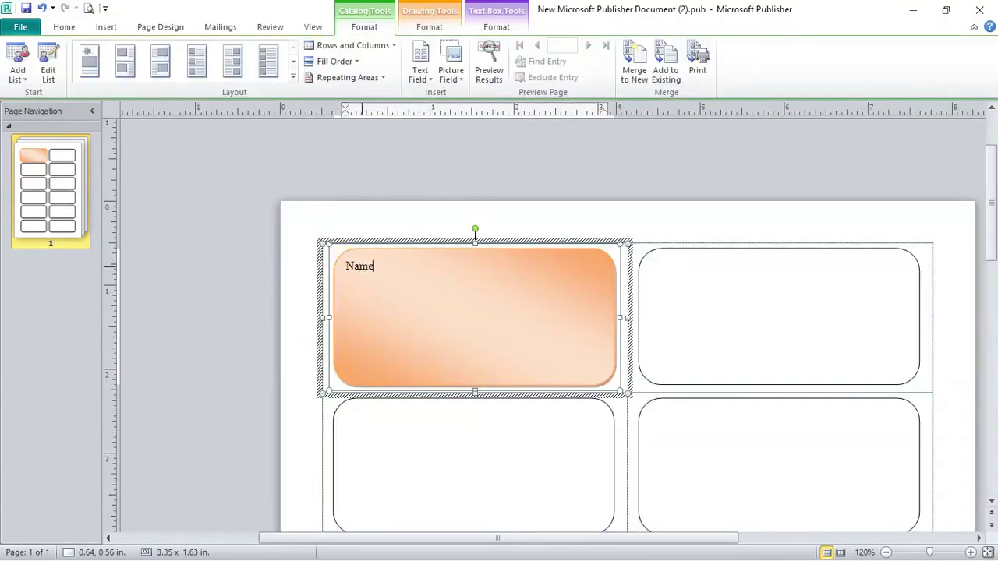
{"action": "type", "text": " :"}
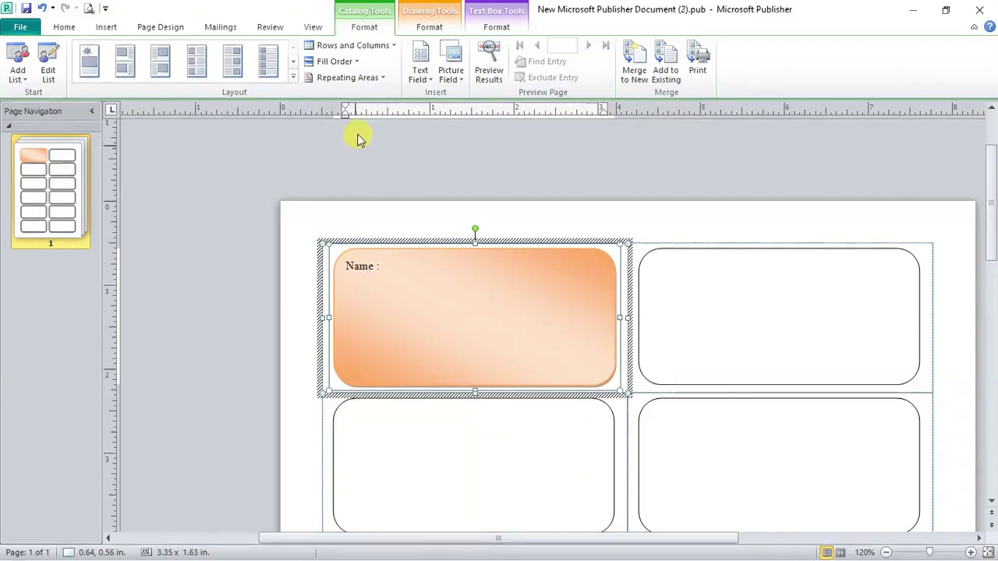
{"action": "left_click", "coordinate": [419, 72]}
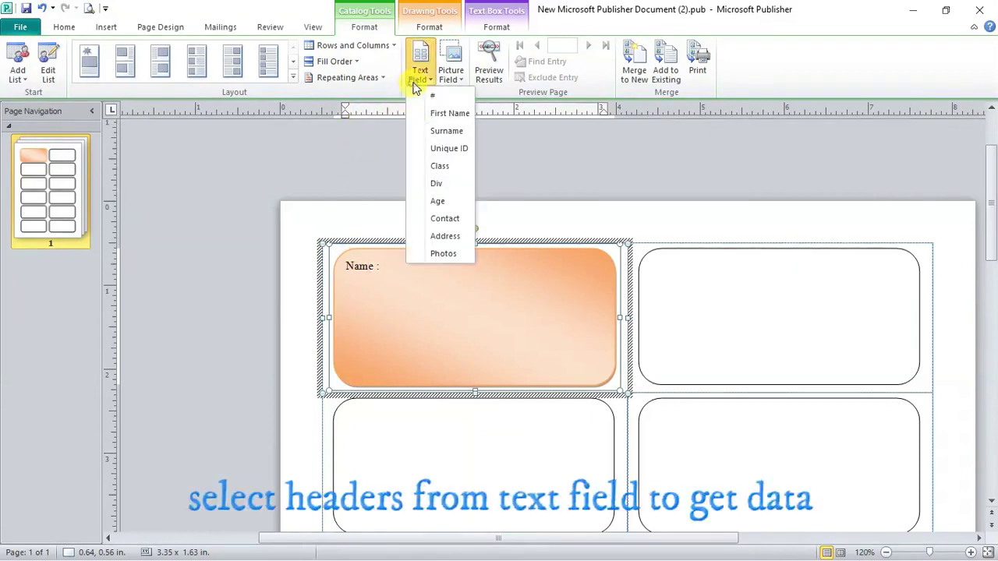
{"action": "left_click", "coordinate": [441, 118]}
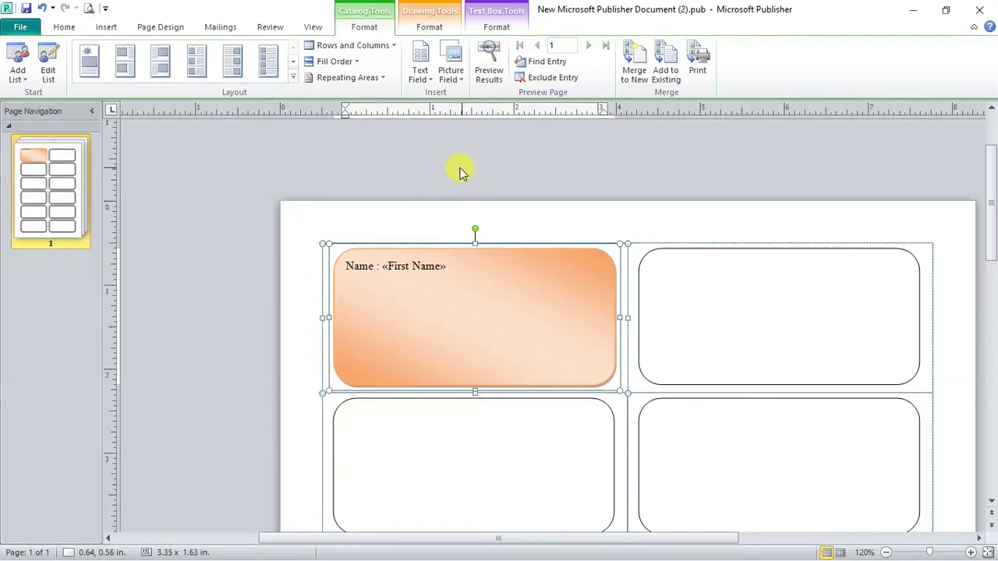
{"action": "left_click", "coordinate": [421, 82]}
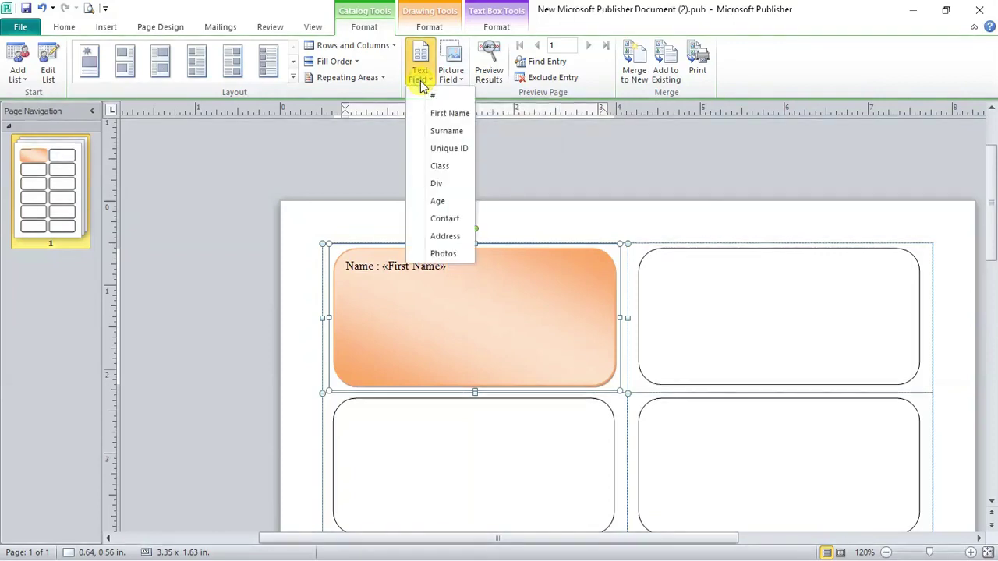
{"action": "left_click", "coordinate": [446, 131]}
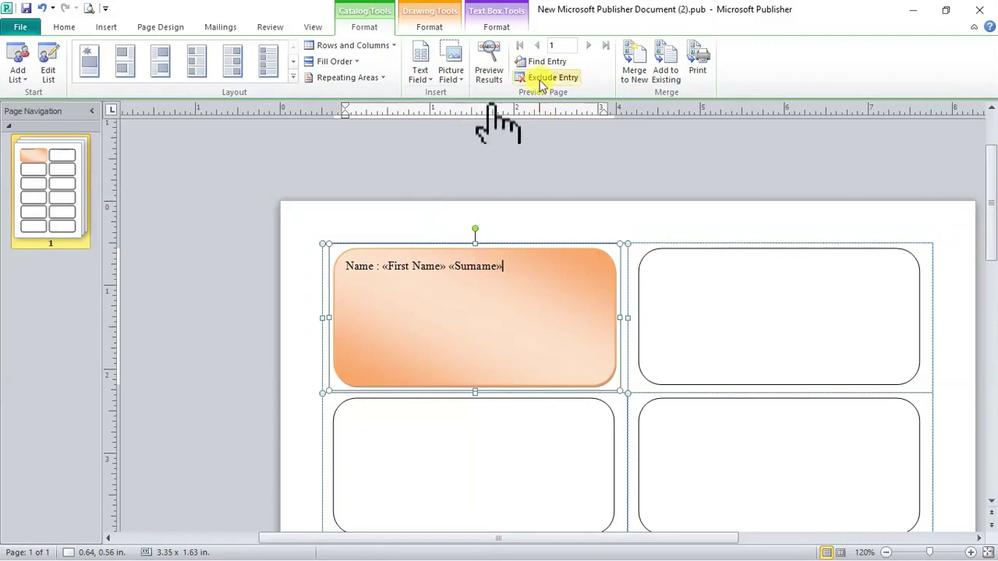
{"action": "left_click", "coordinate": [489, 74]}
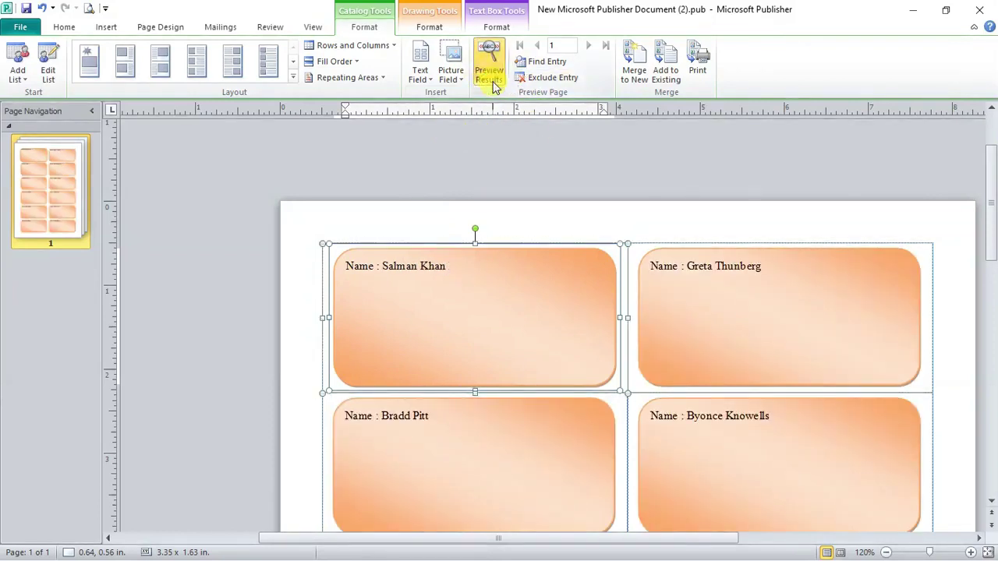
- Insert the Photos picture field and resize it to about 0.88 in on the card's right side
{"action": "left_click", "coordinate": [452, 80]}
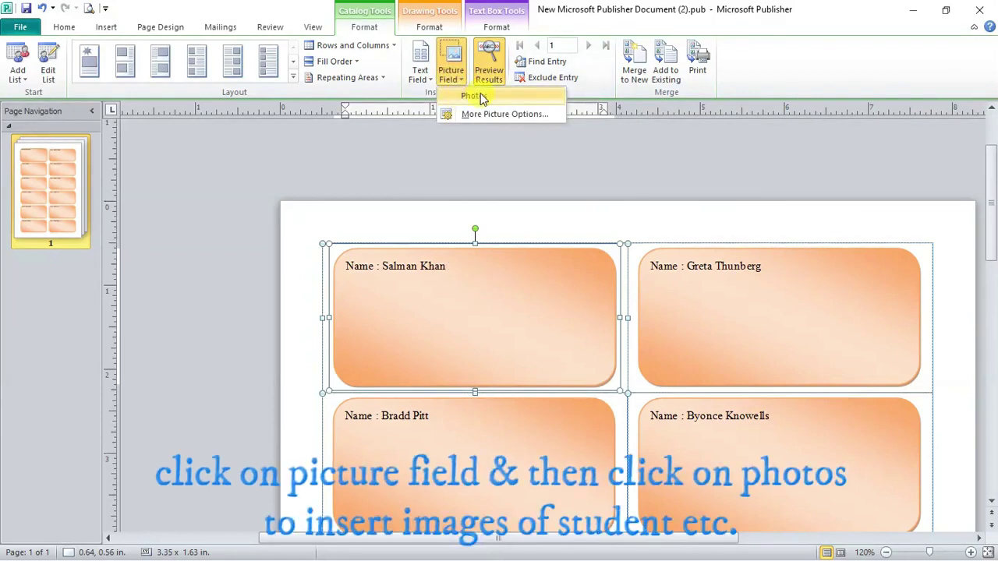
{"action": "left_click", "coordinate": [477, 97]}
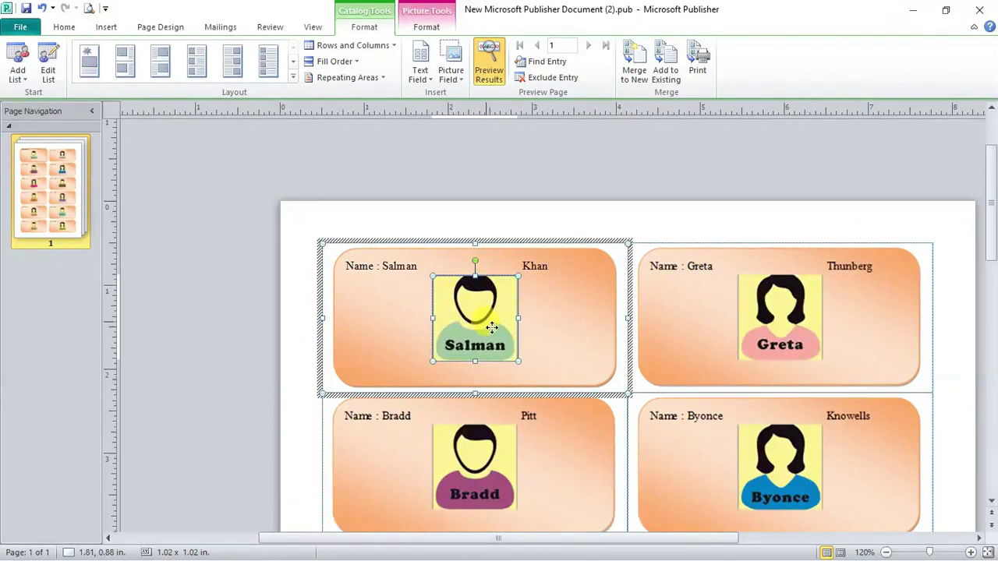
{"action": "left_click_drag", "start_coordinate": [487, 323], "coordinate": [574, 315]}
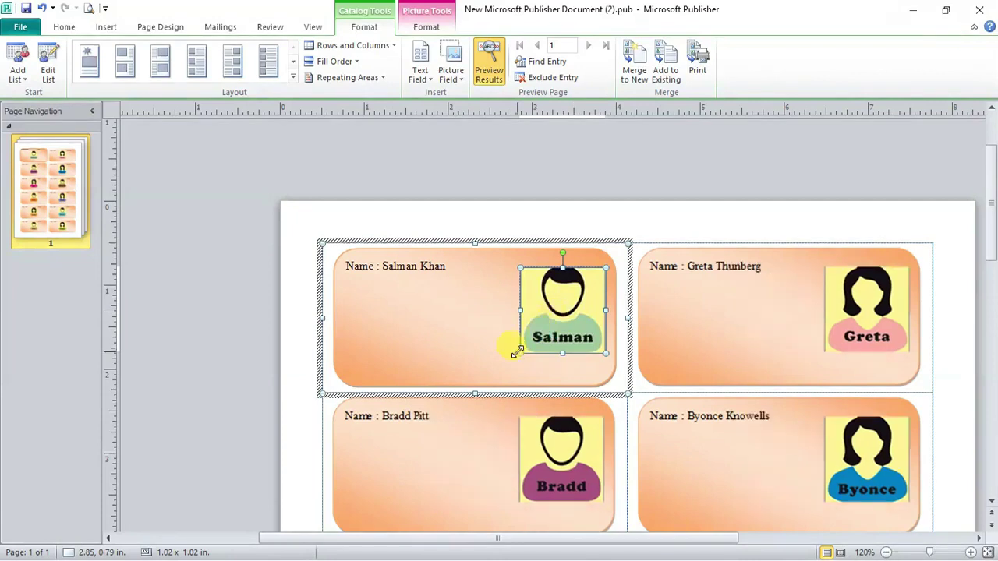
{"action": "mouse_move", "coordinate": [517, 352]}
{"action": "left_mouse_down"}
{"action": "mouse_move", "coordinate": [511, 319]}
{"action": "mouse_move", "coordinate": [520, 314]}
{"action": "mouse_move", "coordinate": [531, 342]}
{"action": "left_mouse_up"}
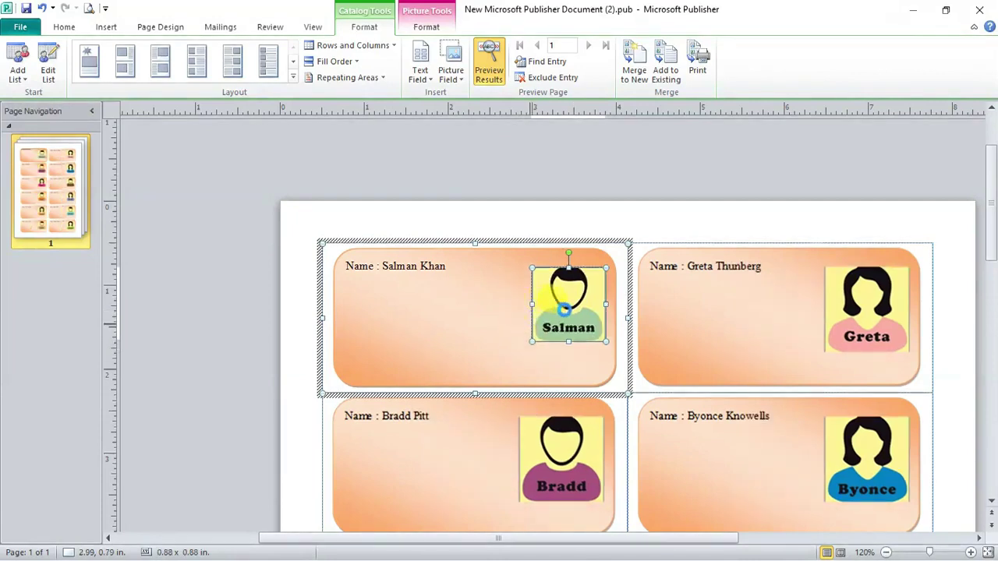
{"action": "left_click_drag", "start_coordinate": [574, 305], "coordinate": [575, 287]}
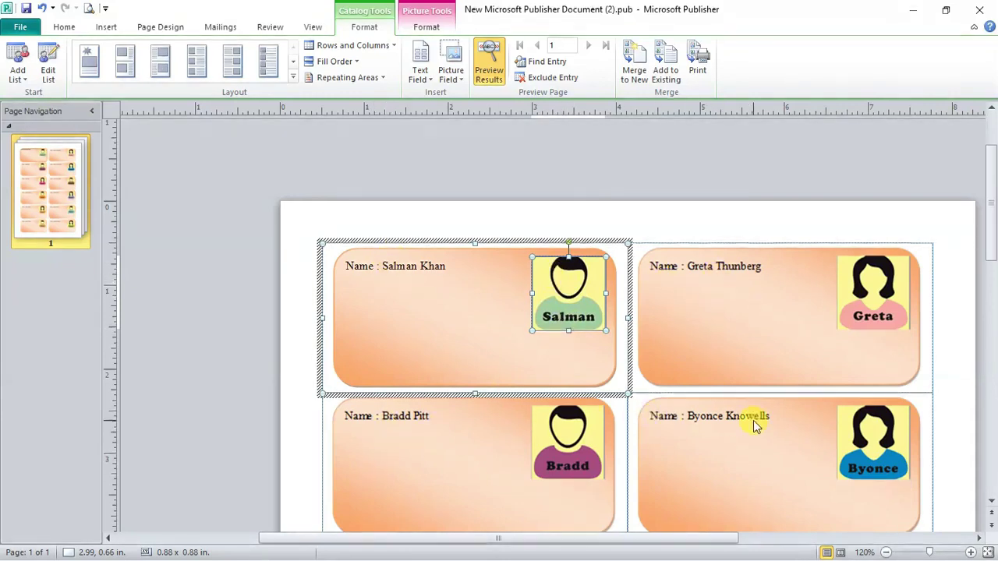
{"action": "scroll", "coordinate": [991, 125], "scroll_direction": "down", "scroll_amount": 5}
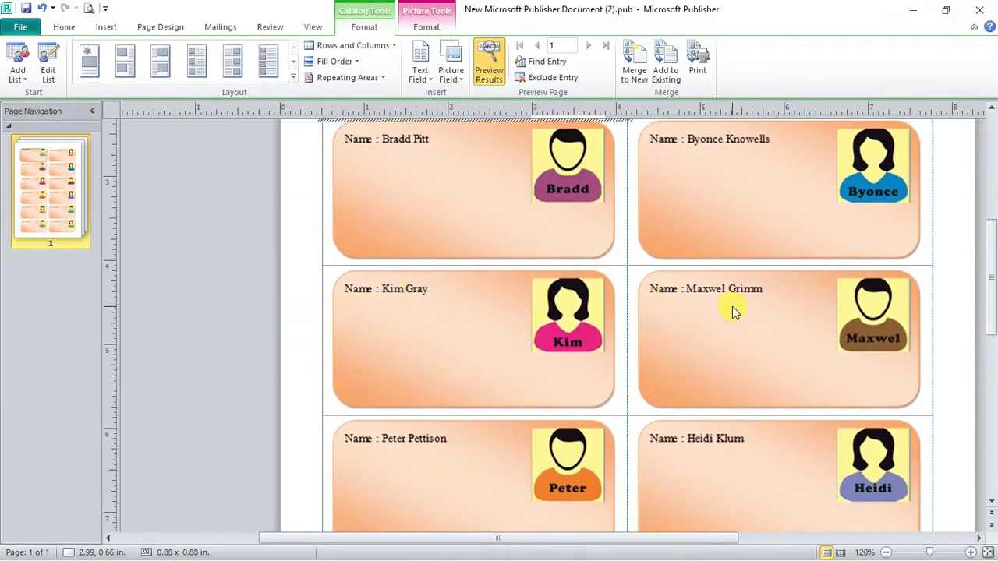
{"action": "left_click_drag", "start_coordinate": [994, 332], "coordinate": [988, 260]}
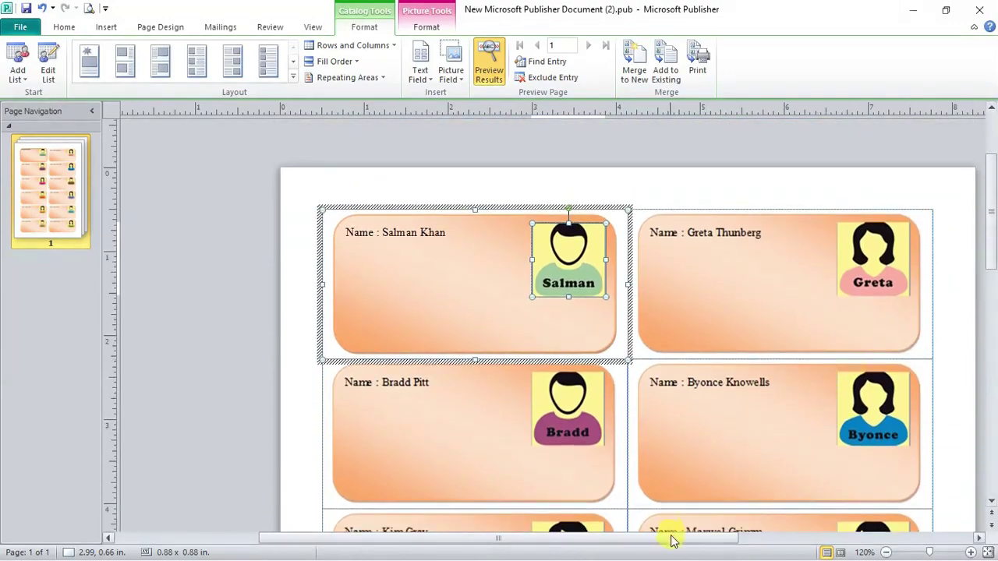
{"action": "left_click_drag", "start_coordinate": [673, 540], "coordinate": [735, 541]}
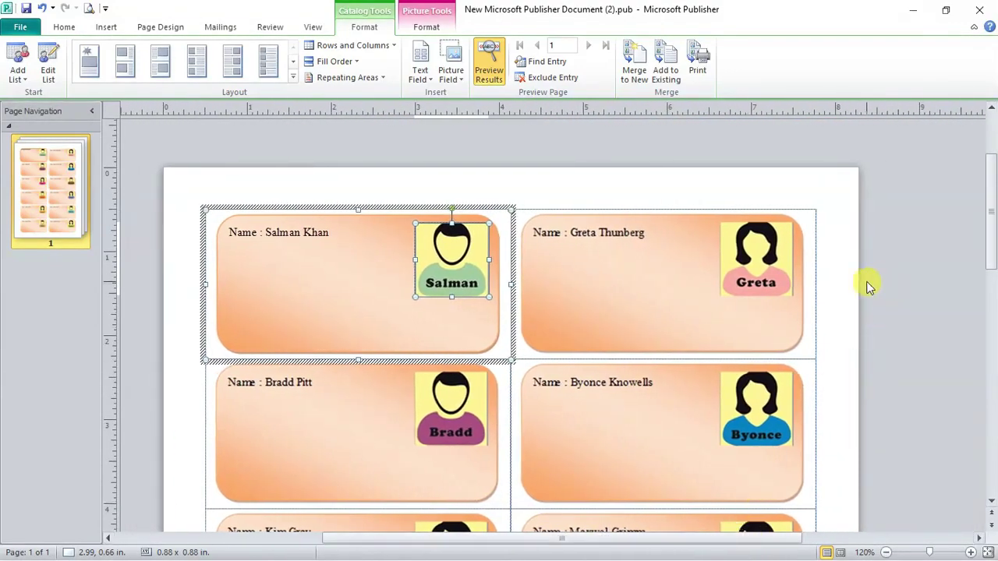
- Add the Unique ID merge field after the 'Unique id' label on the first card
{"action": "left_click", "coordinate": [276, 258]}
{"action": "scroll", "coordinate": [303, 226], "scroll_direction": "down", "scroll_amount": 3}
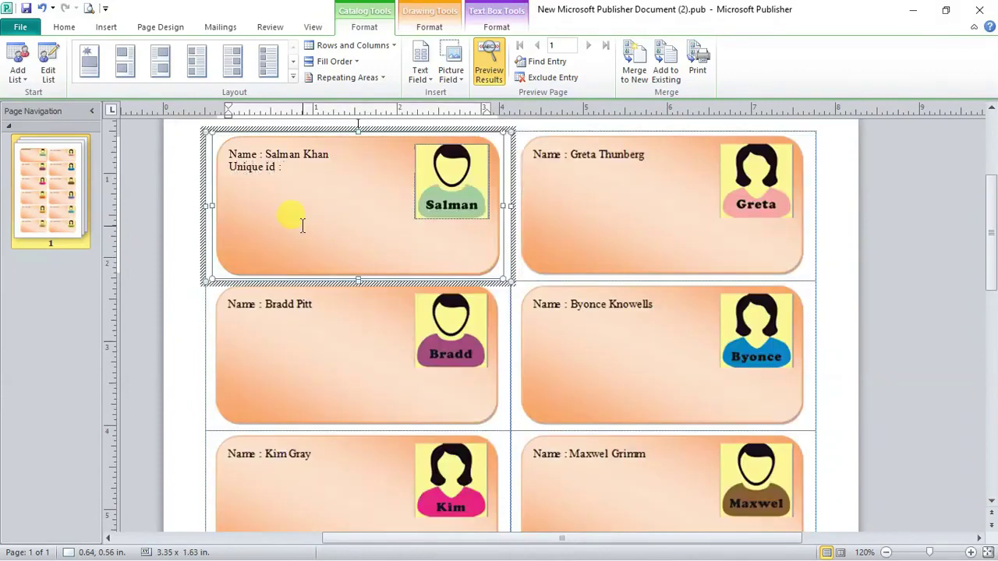
{"action": "left_click", "coordinate": [422, 75]}
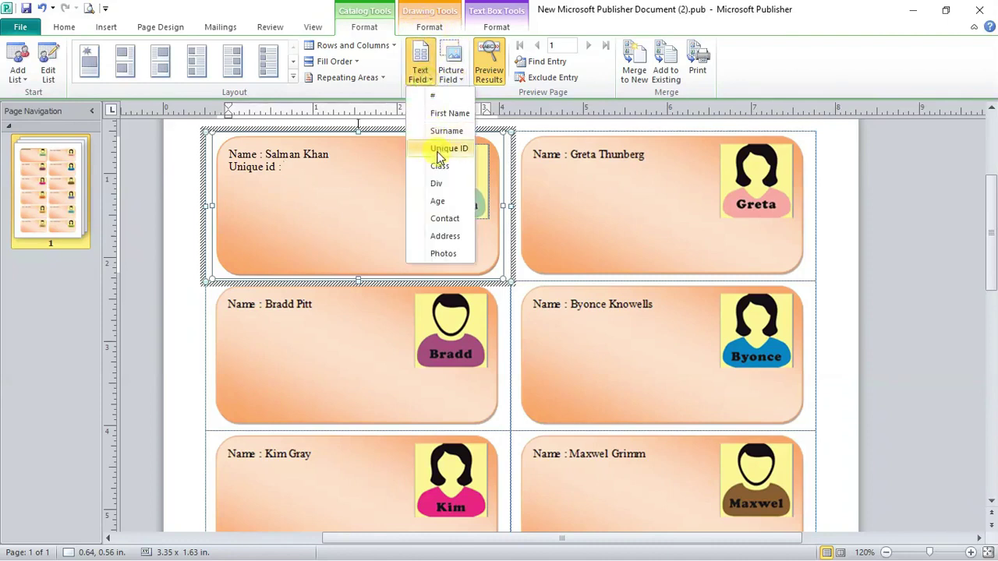
{"action": "left_click", "coordinate": [439, 150]}
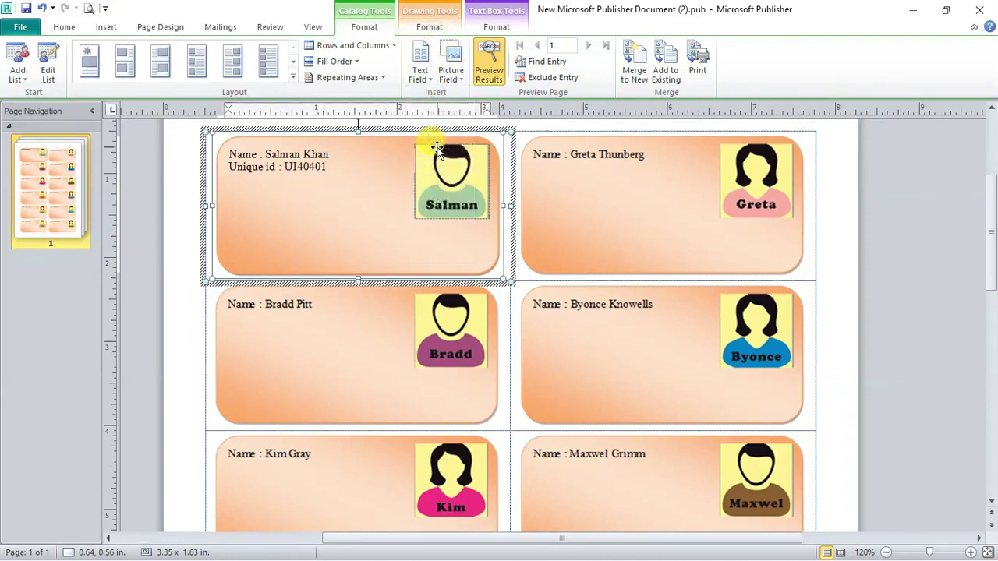
{"action": "key", "text": "Return"}
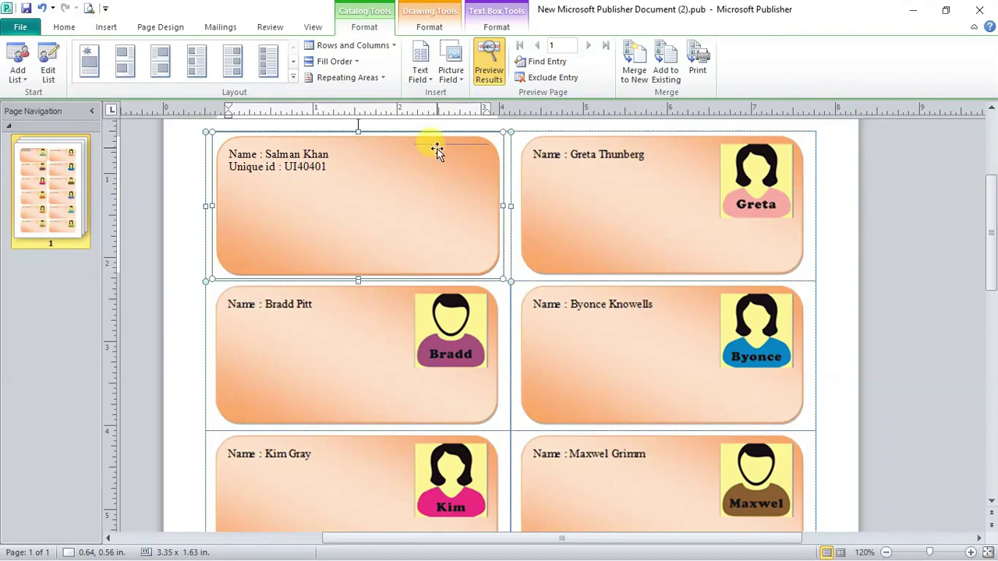
- Add 'Class id' and 'Div' lines with the Class and Div merge fields, then start a new line
{"action": "type", "text": "Class id :"}
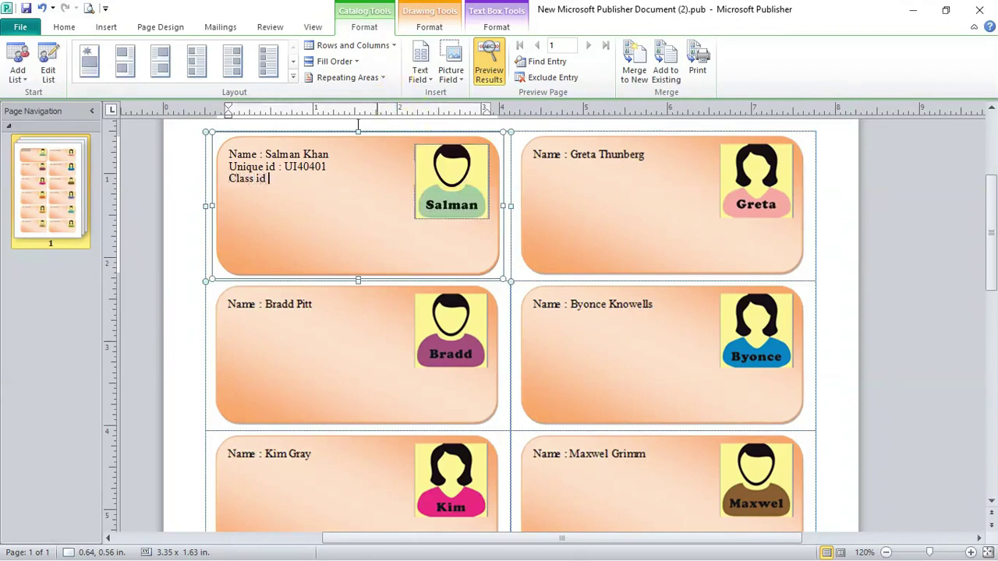
{"action": "left_click", "coordinate": [421, 75]}
{"action": "left_click", "coordinate": [439, 165]}
{"action": "left_click", "coordinate": [420, 71]}
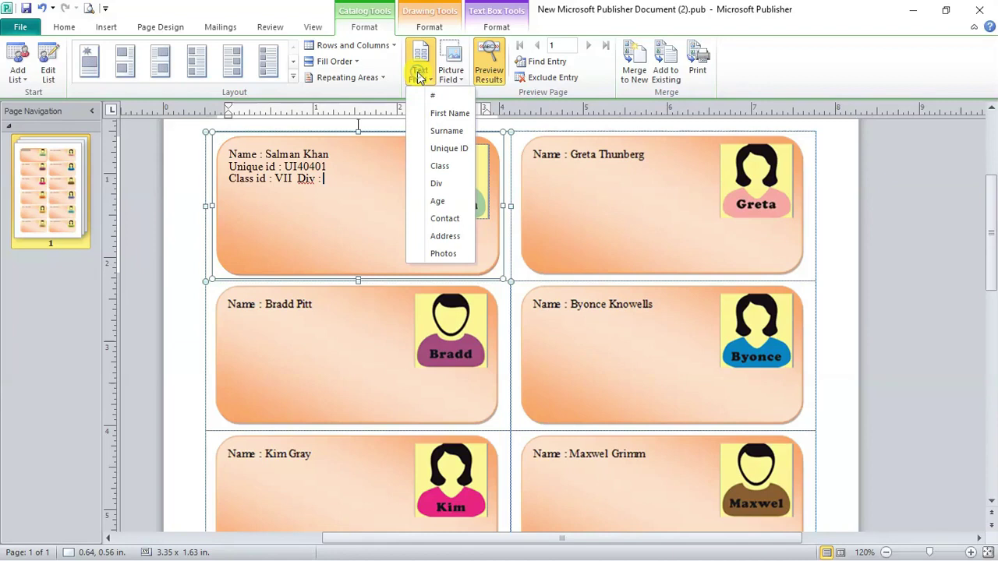
{"action": "left_click", "coordinate": [436, 184]}
{"action": "key", "text": "Return"}
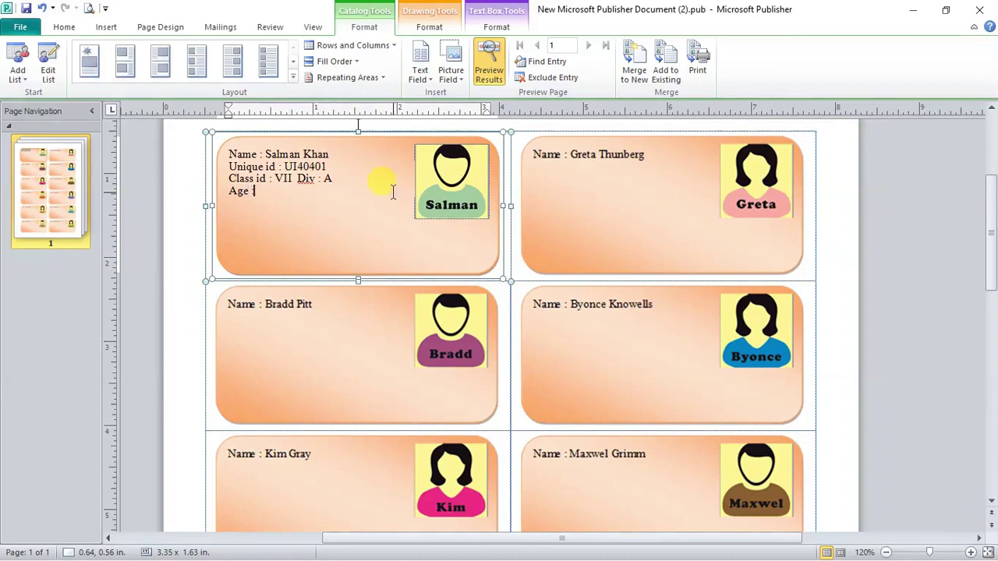
- Insert the Age, Contact and Address merge fields after their labels and select the card text
{"action": "left_click", "coordinate": [420, 87]}
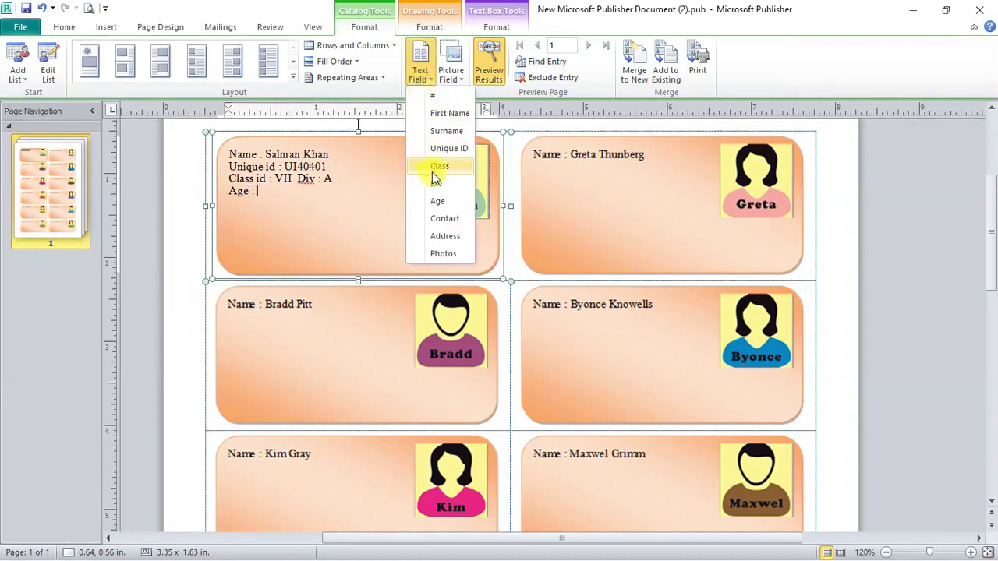
{"action": "left_click", "coordinate": [439, 199]}
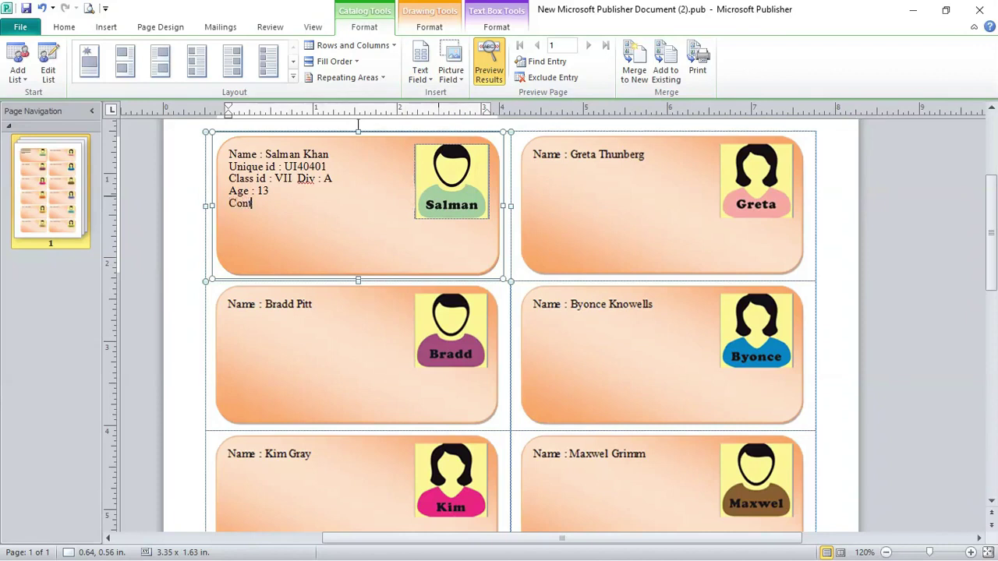
{"action": "left_click", "coordinate": [421, 76]}
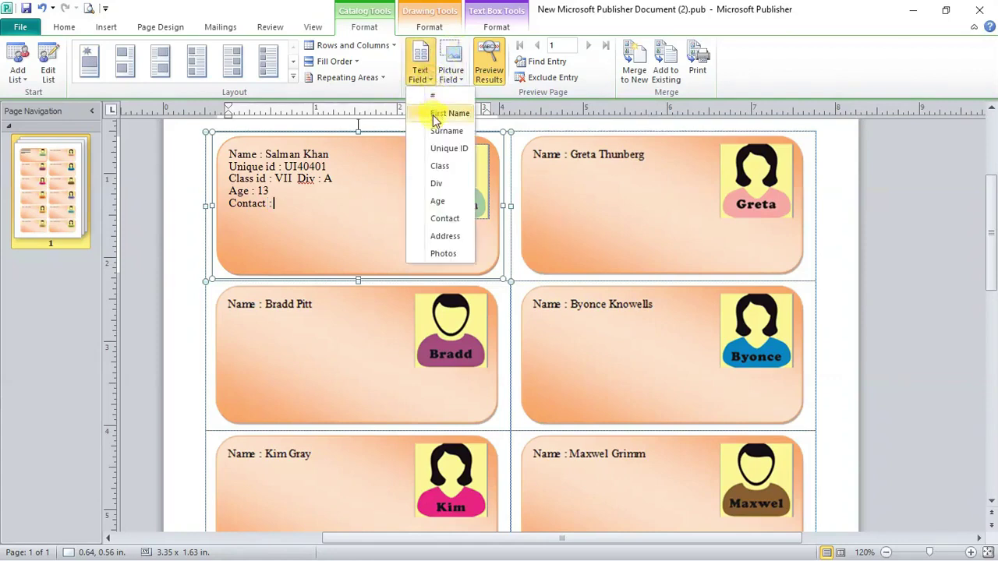
{"action": "left_click", "coordinate": [440, 221]}
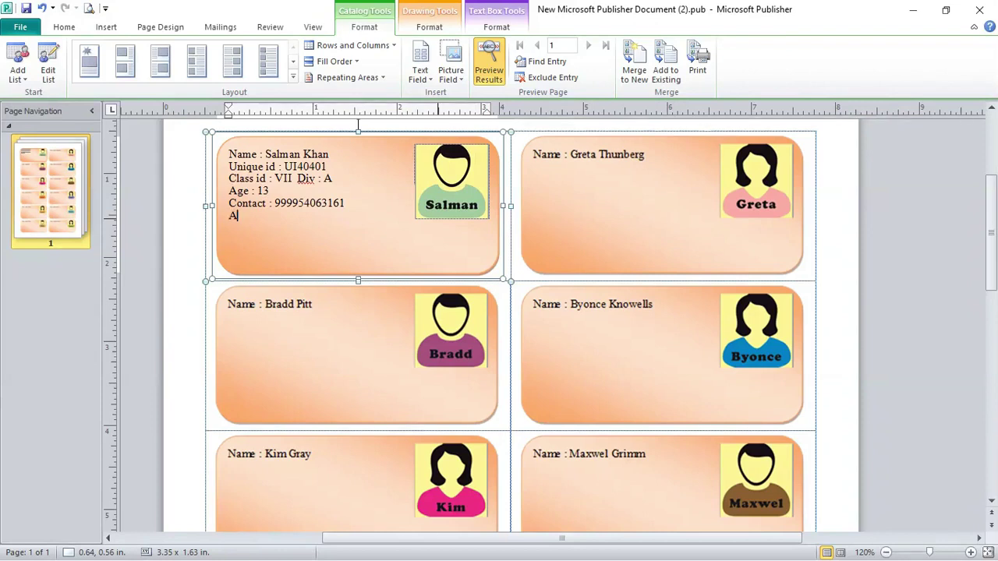
{"action": "type", "text": "ress :"}
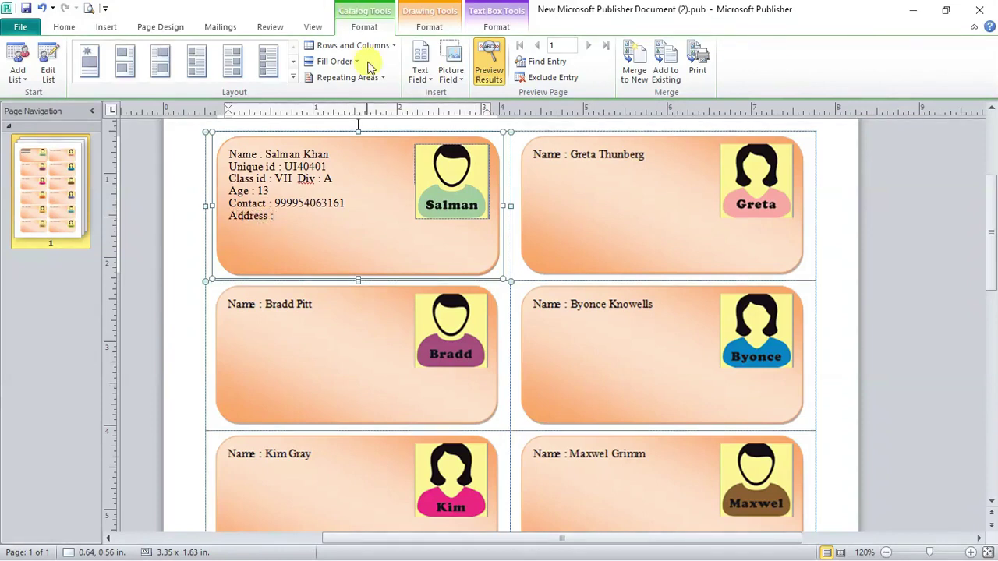
{"action": "left_click", "coordinate": [420, 72]}
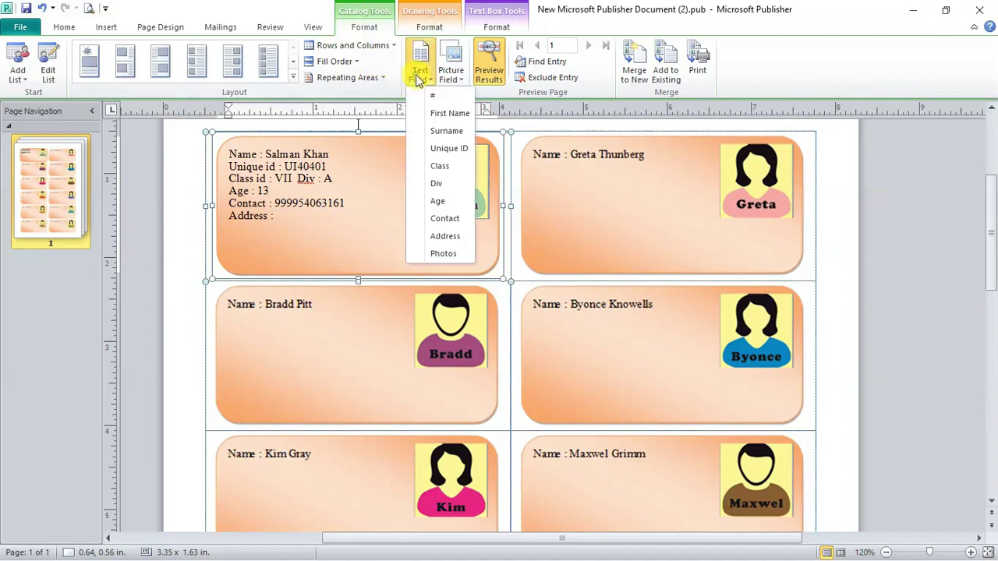
{"action": "left_click", "coordinate": [434, 237]}
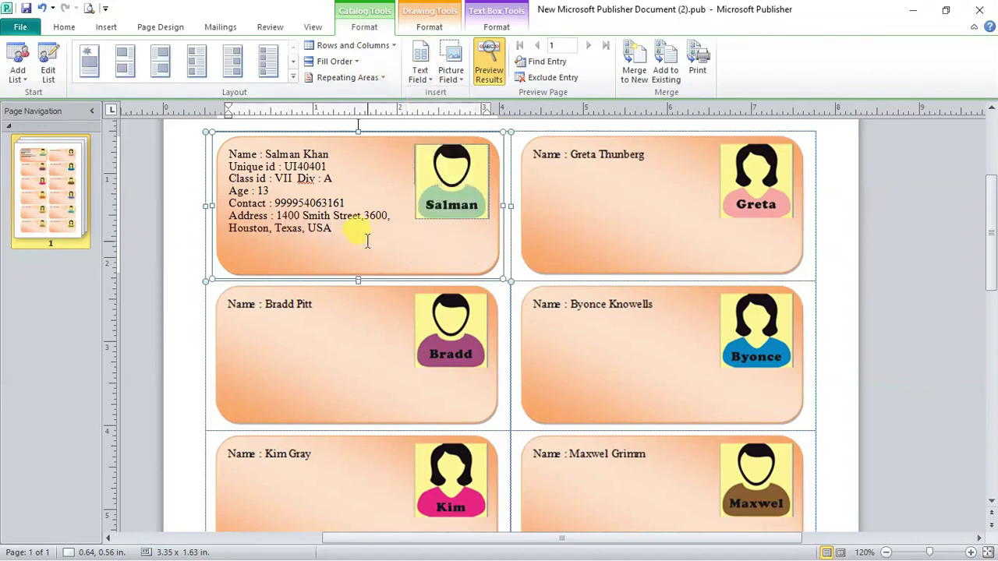
{"action": "left_click_drag", "start_coordinate": [335, 231], "coordinate": [232, 153]}
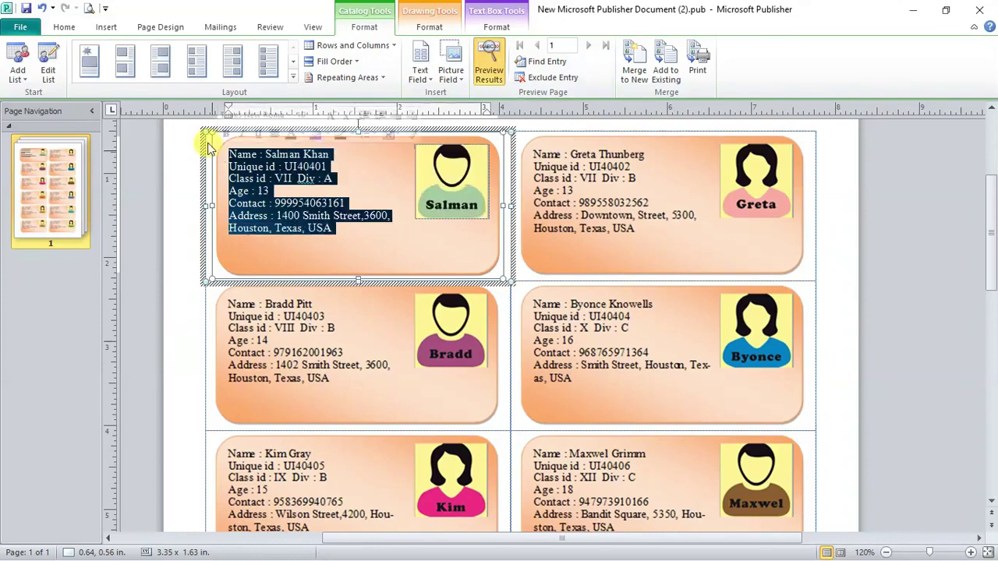
- Apply 1.5 line spacing to the selected card text, then deselect the card
{"action": "left_click", "coordinate": [70, 27]}
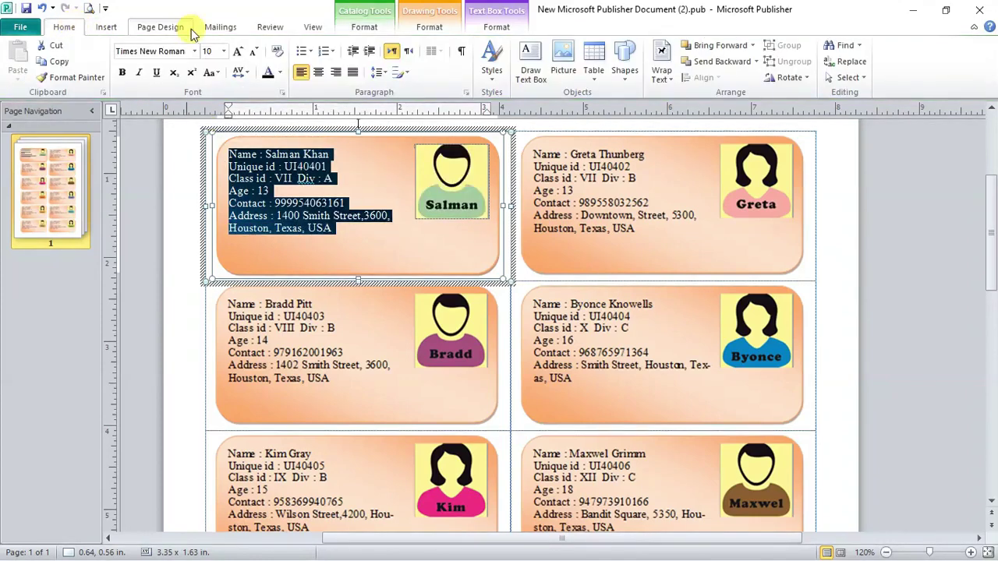
{"action": "left_click", "coordinate": [378, 74]}
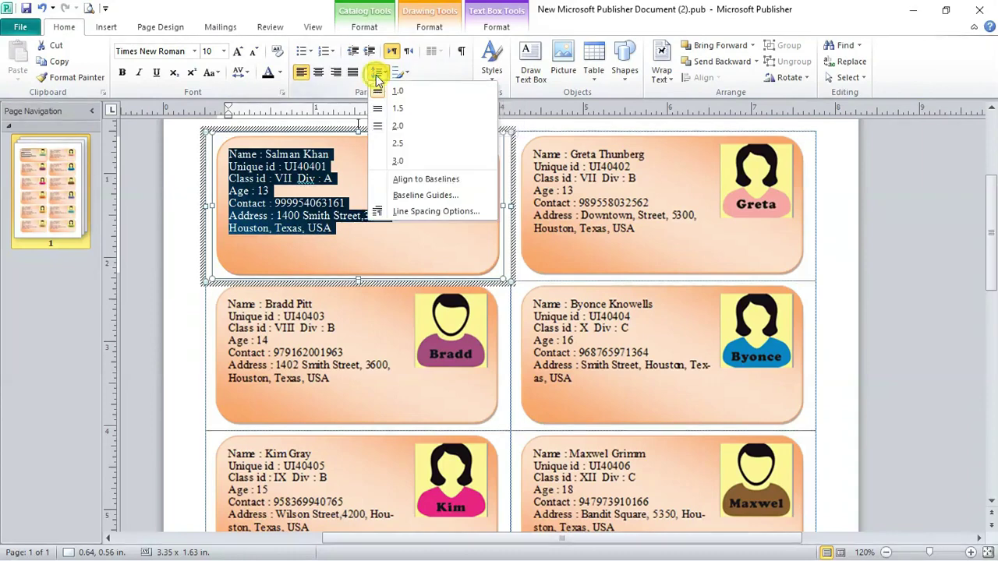
{"action": "left_click", "coordinate": [398, 109]}
{"action": "left_click", "coordinate": [187, 234]}
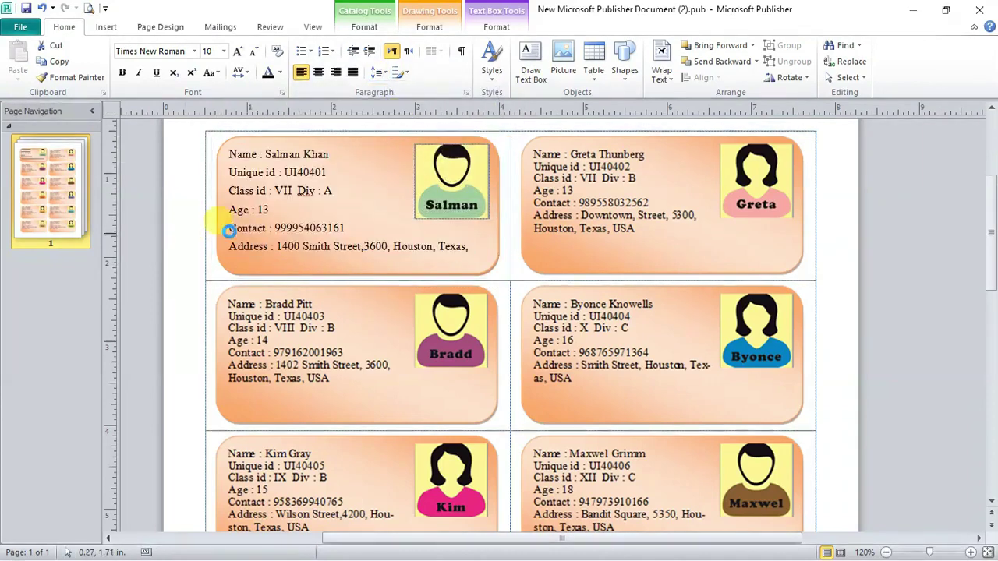
{"action": "left_click", "coordinate": [371, 227]}
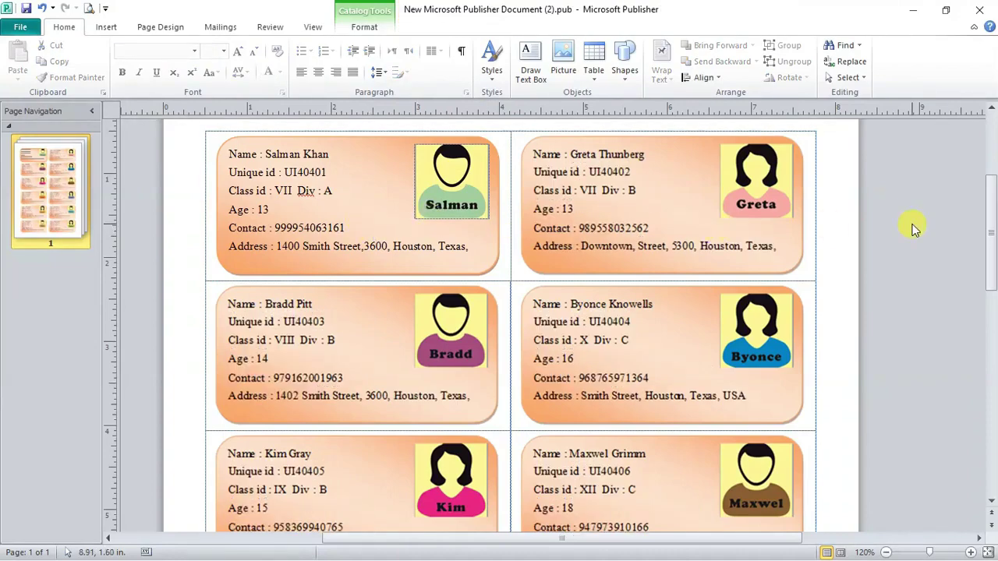
{"action": "left_click_drag", "start_coordinate": [990, 224], "coordinate": [995, 368]}
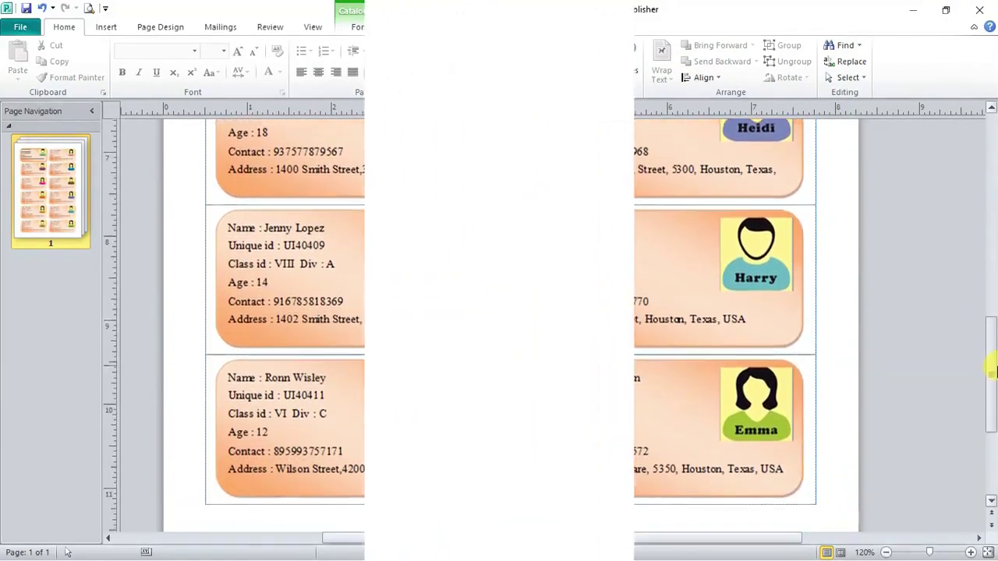